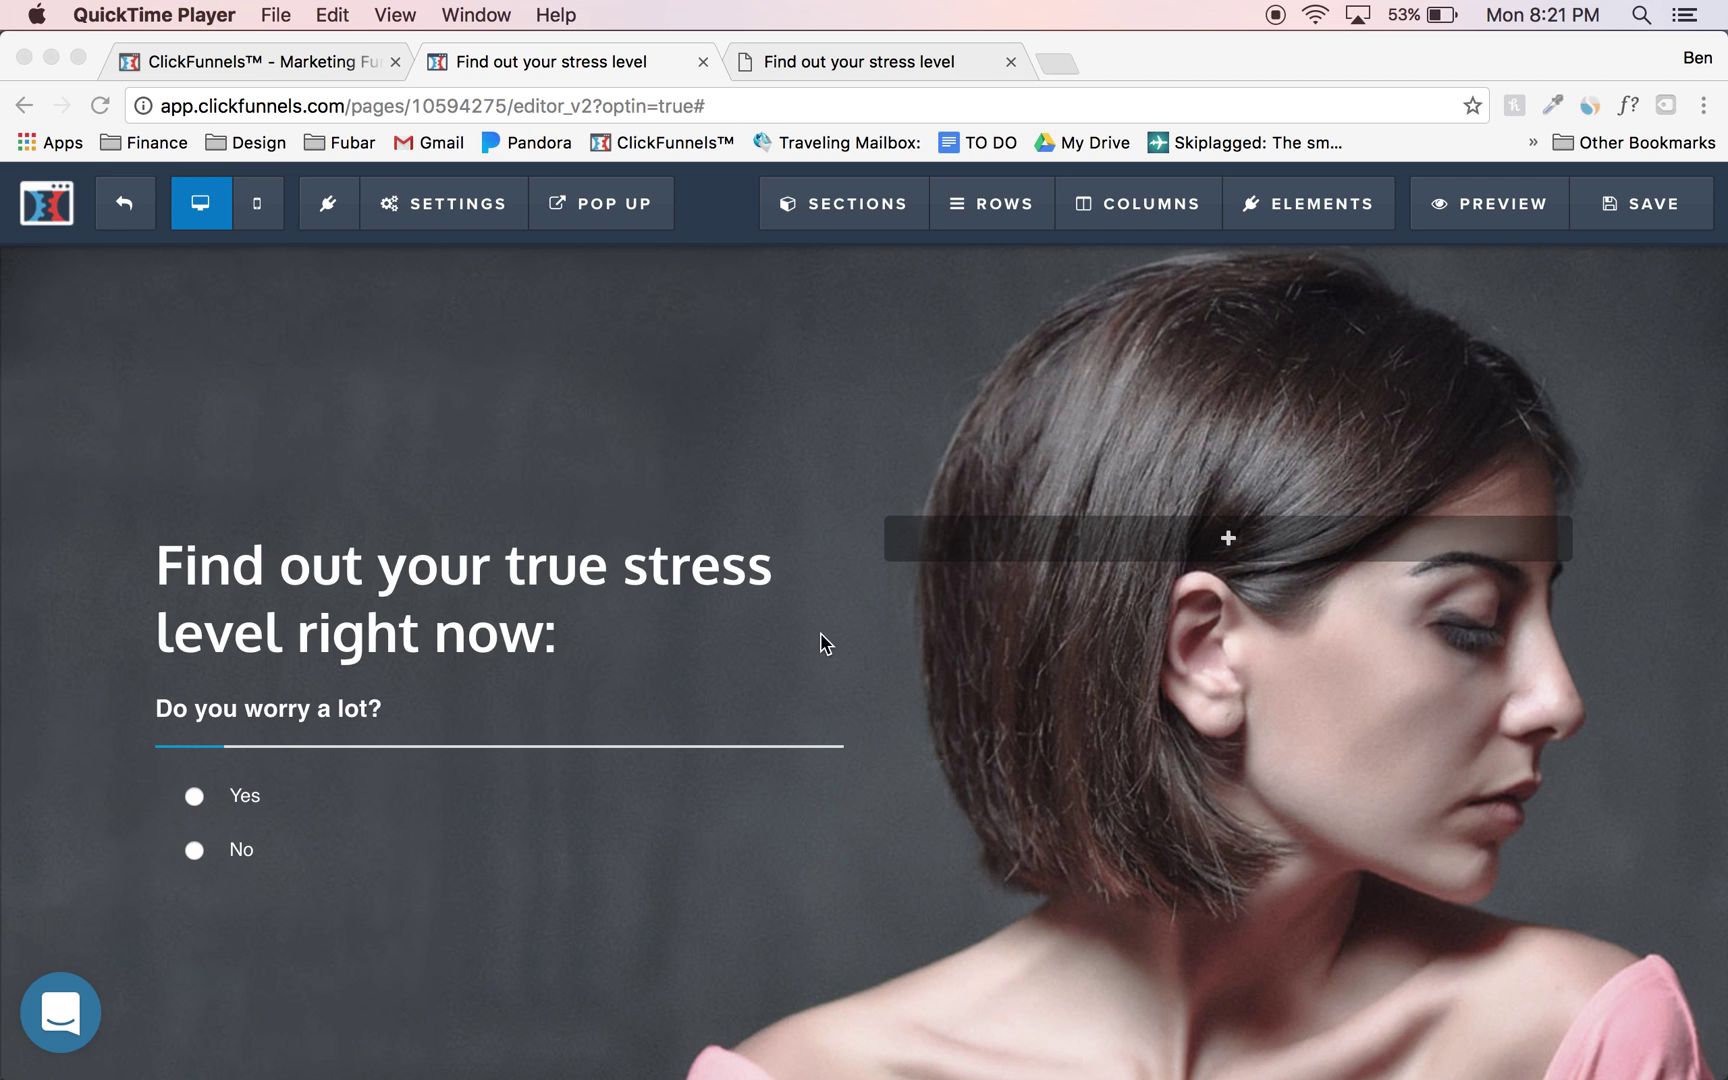
Preview the published stress page, then scroll its mobile layout before returning to desktop
click(873, 66)
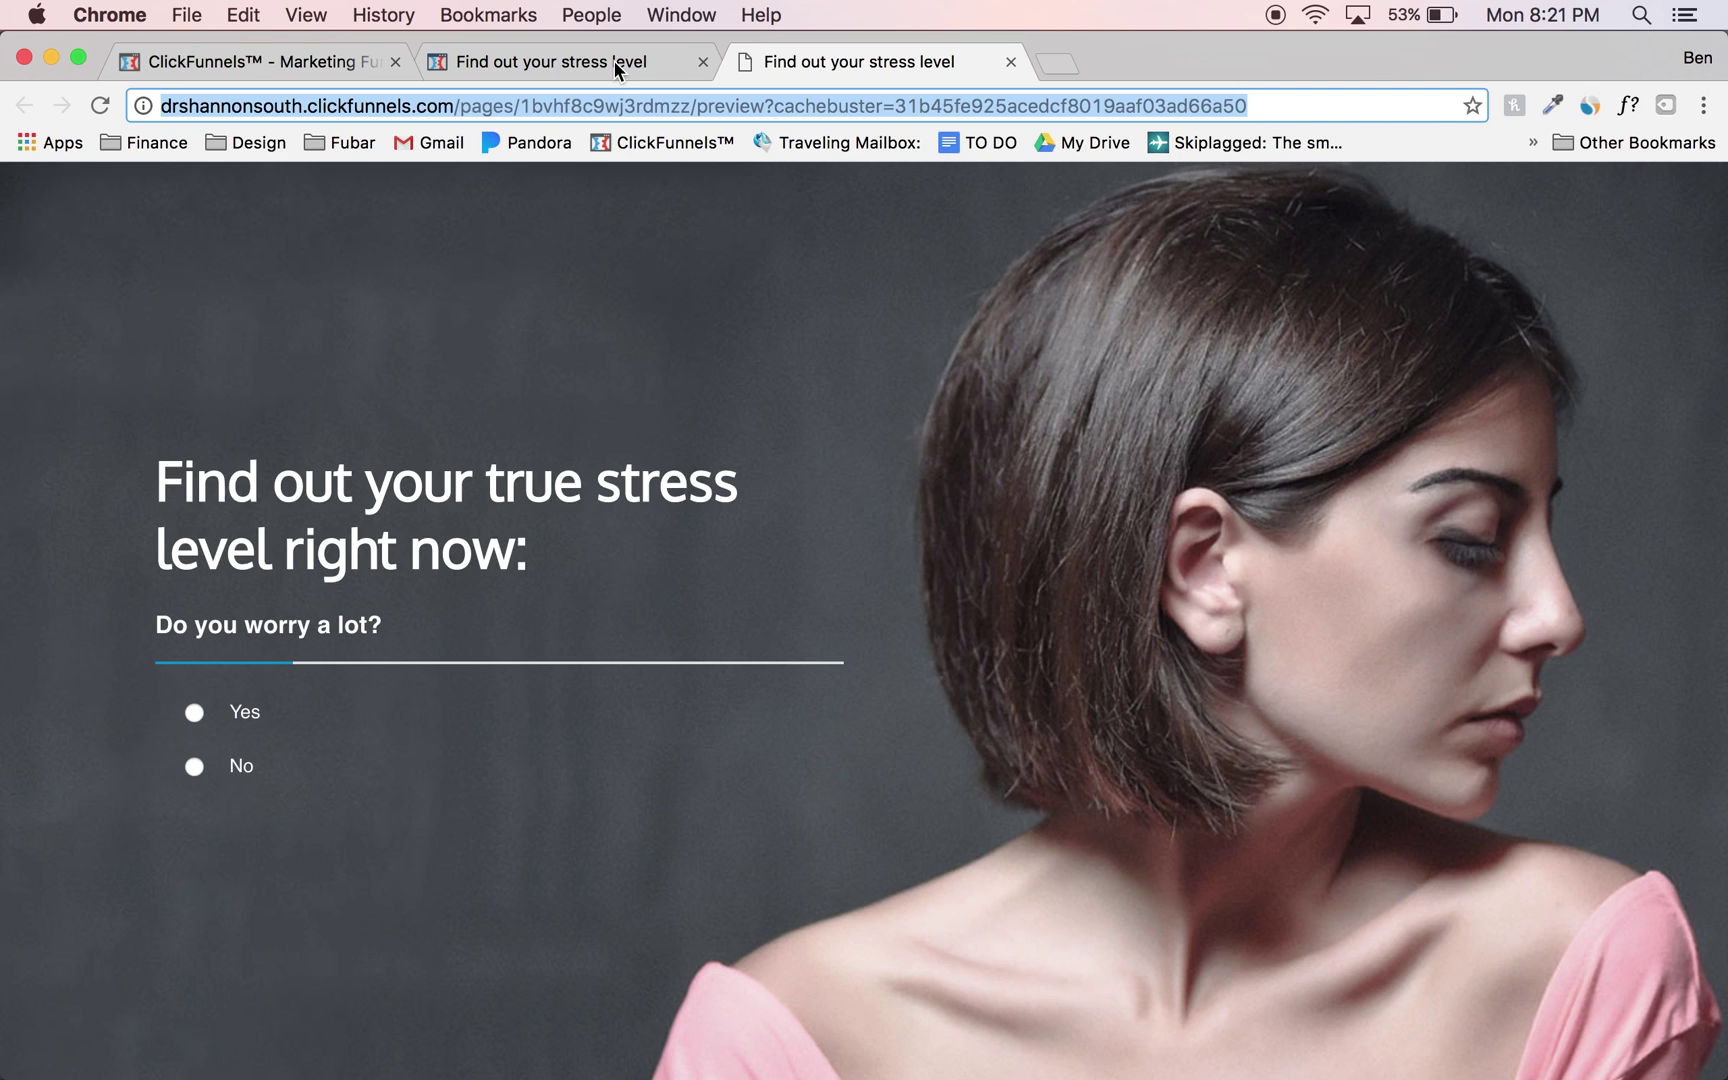
click(560, 64)
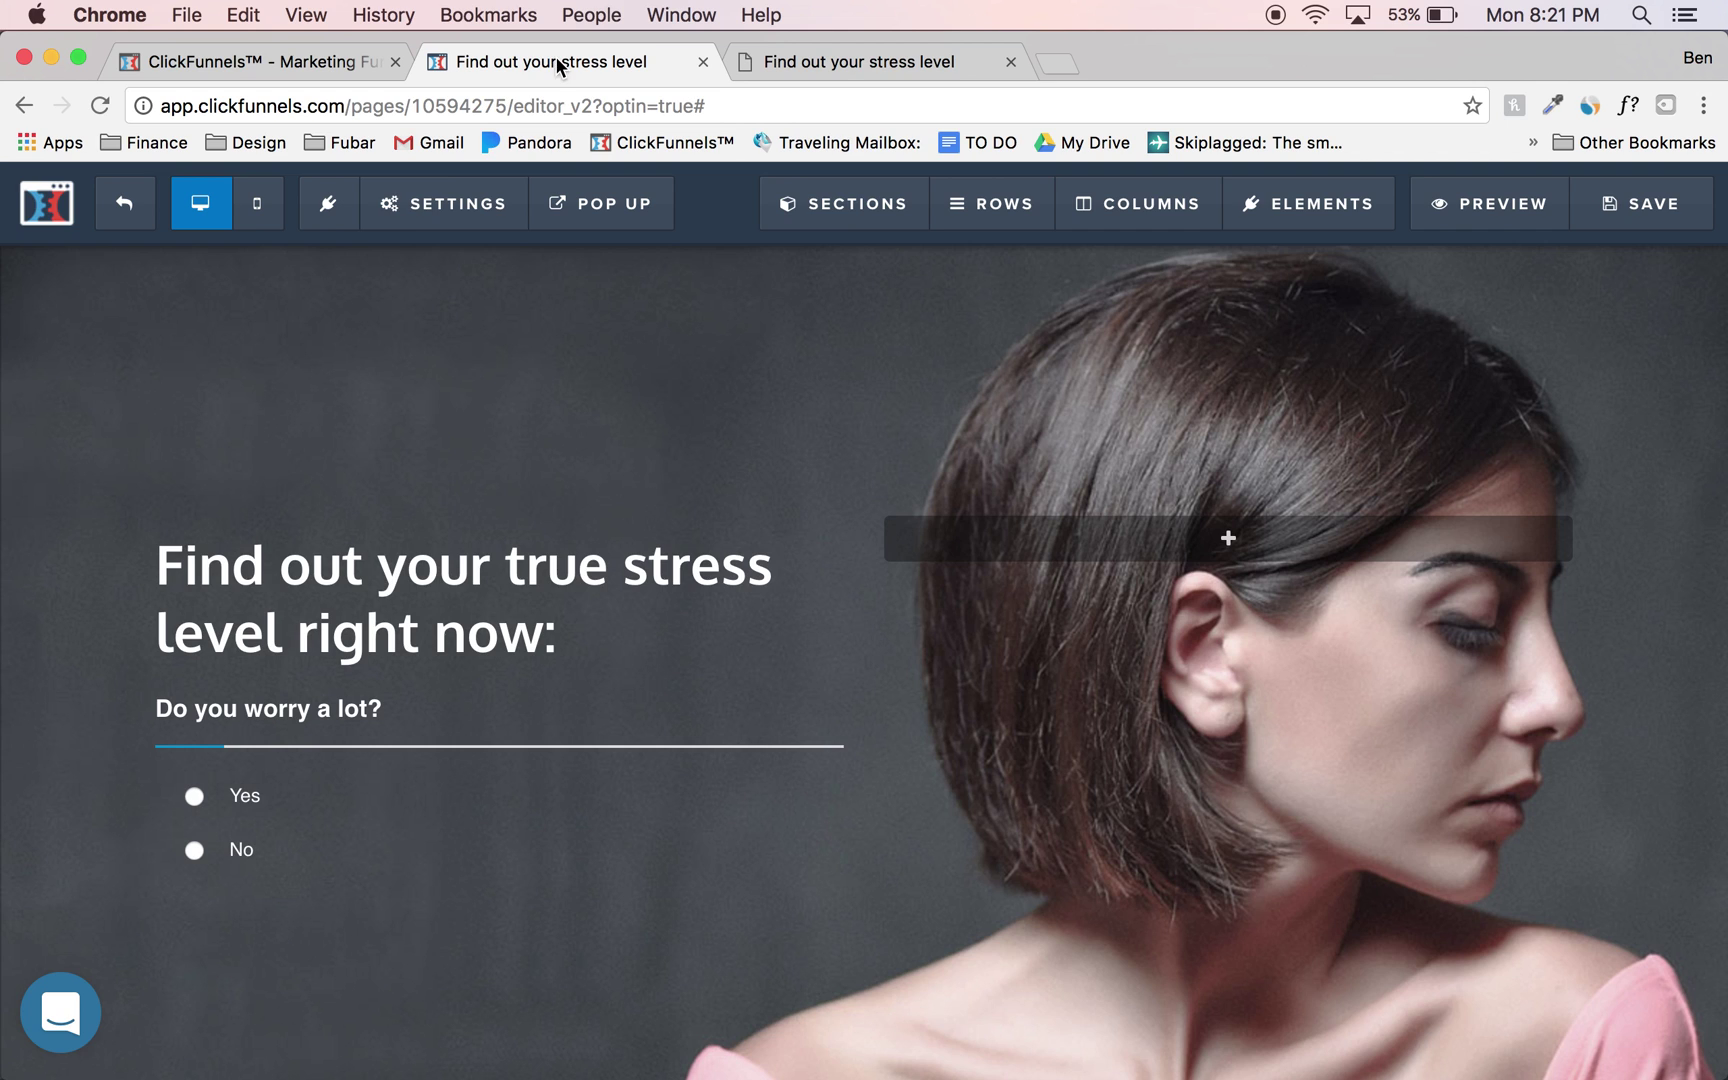
click(258, 210)
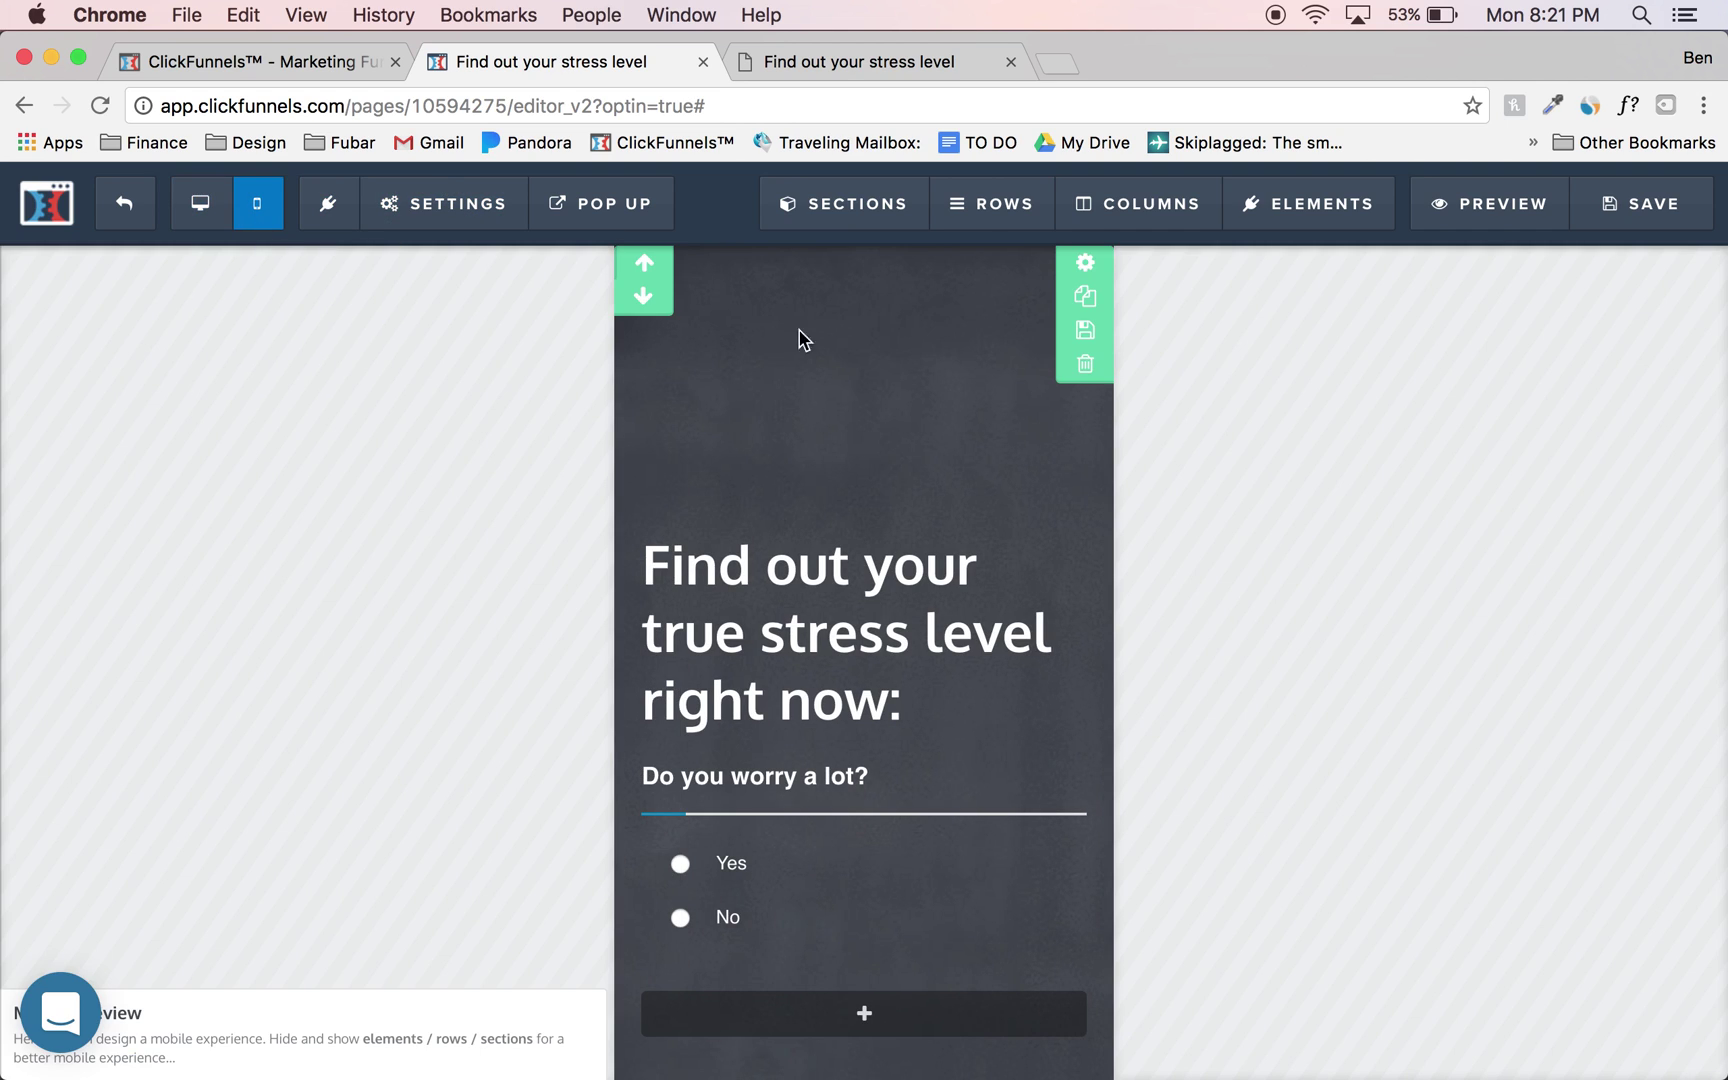
scroll(872, 498, down, 2)
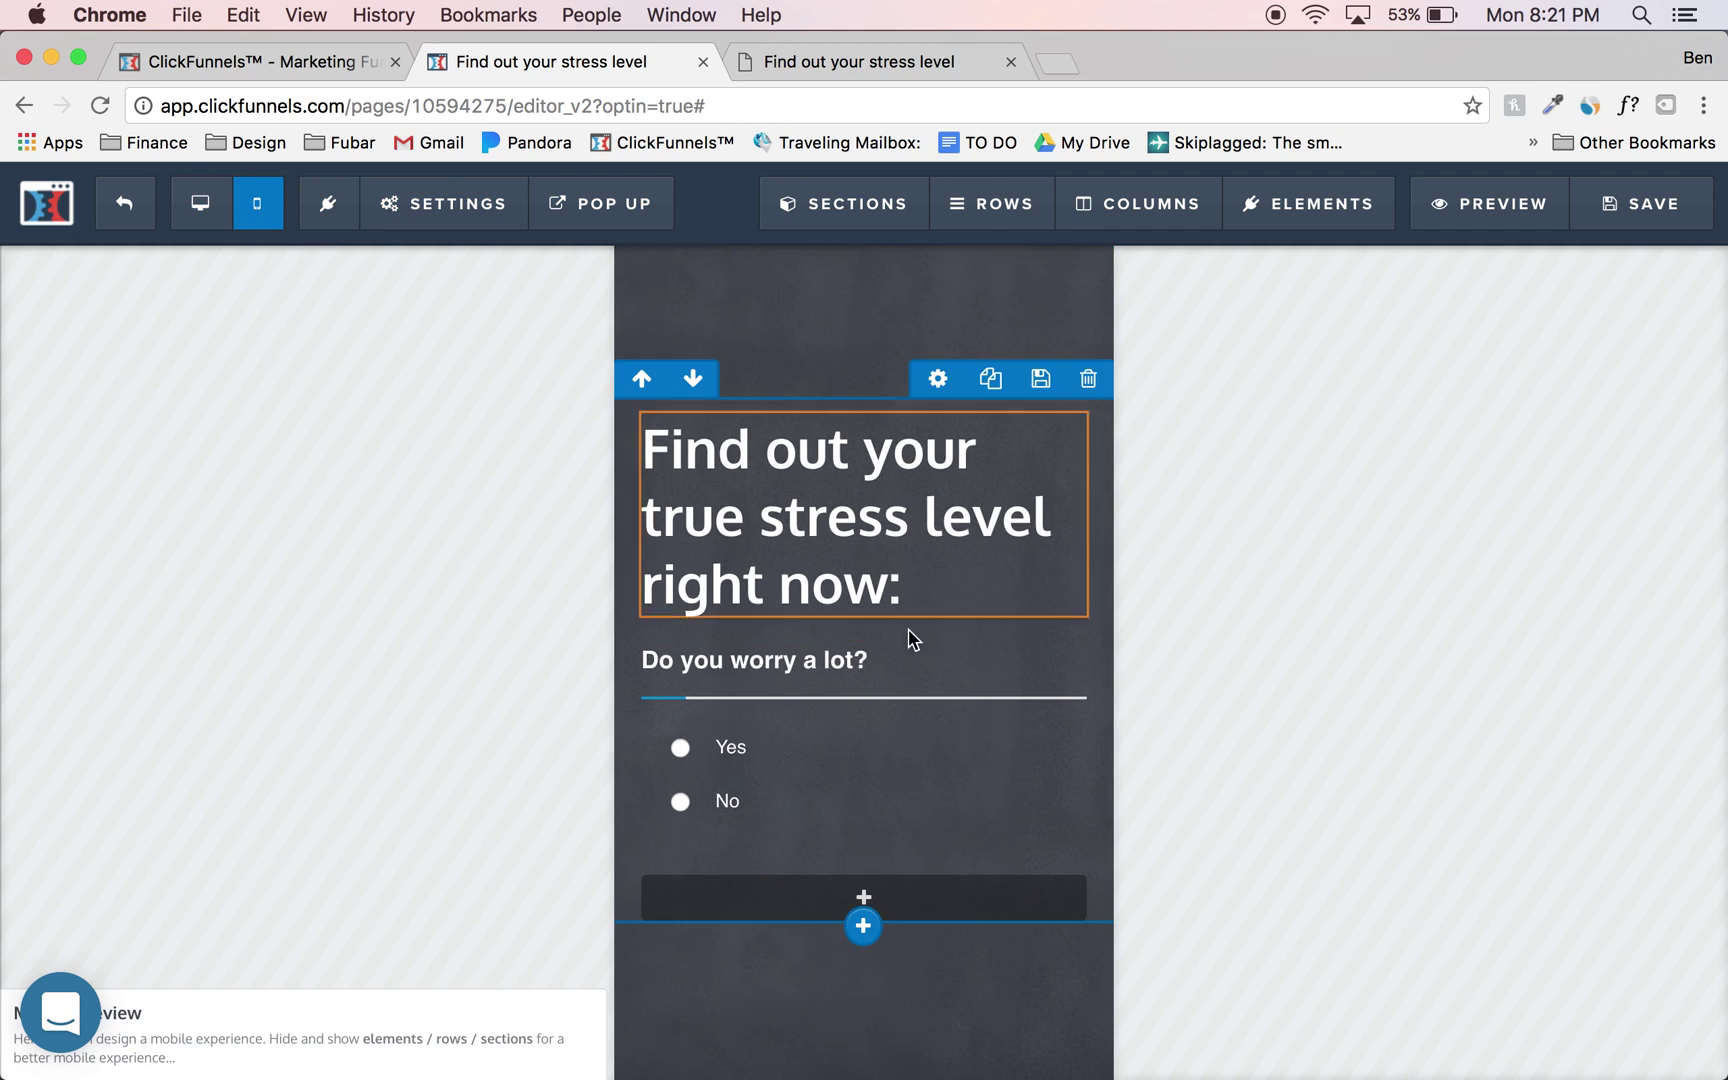
scroll(938, 727, down, 4)
scroll(938, 727, up, 6)
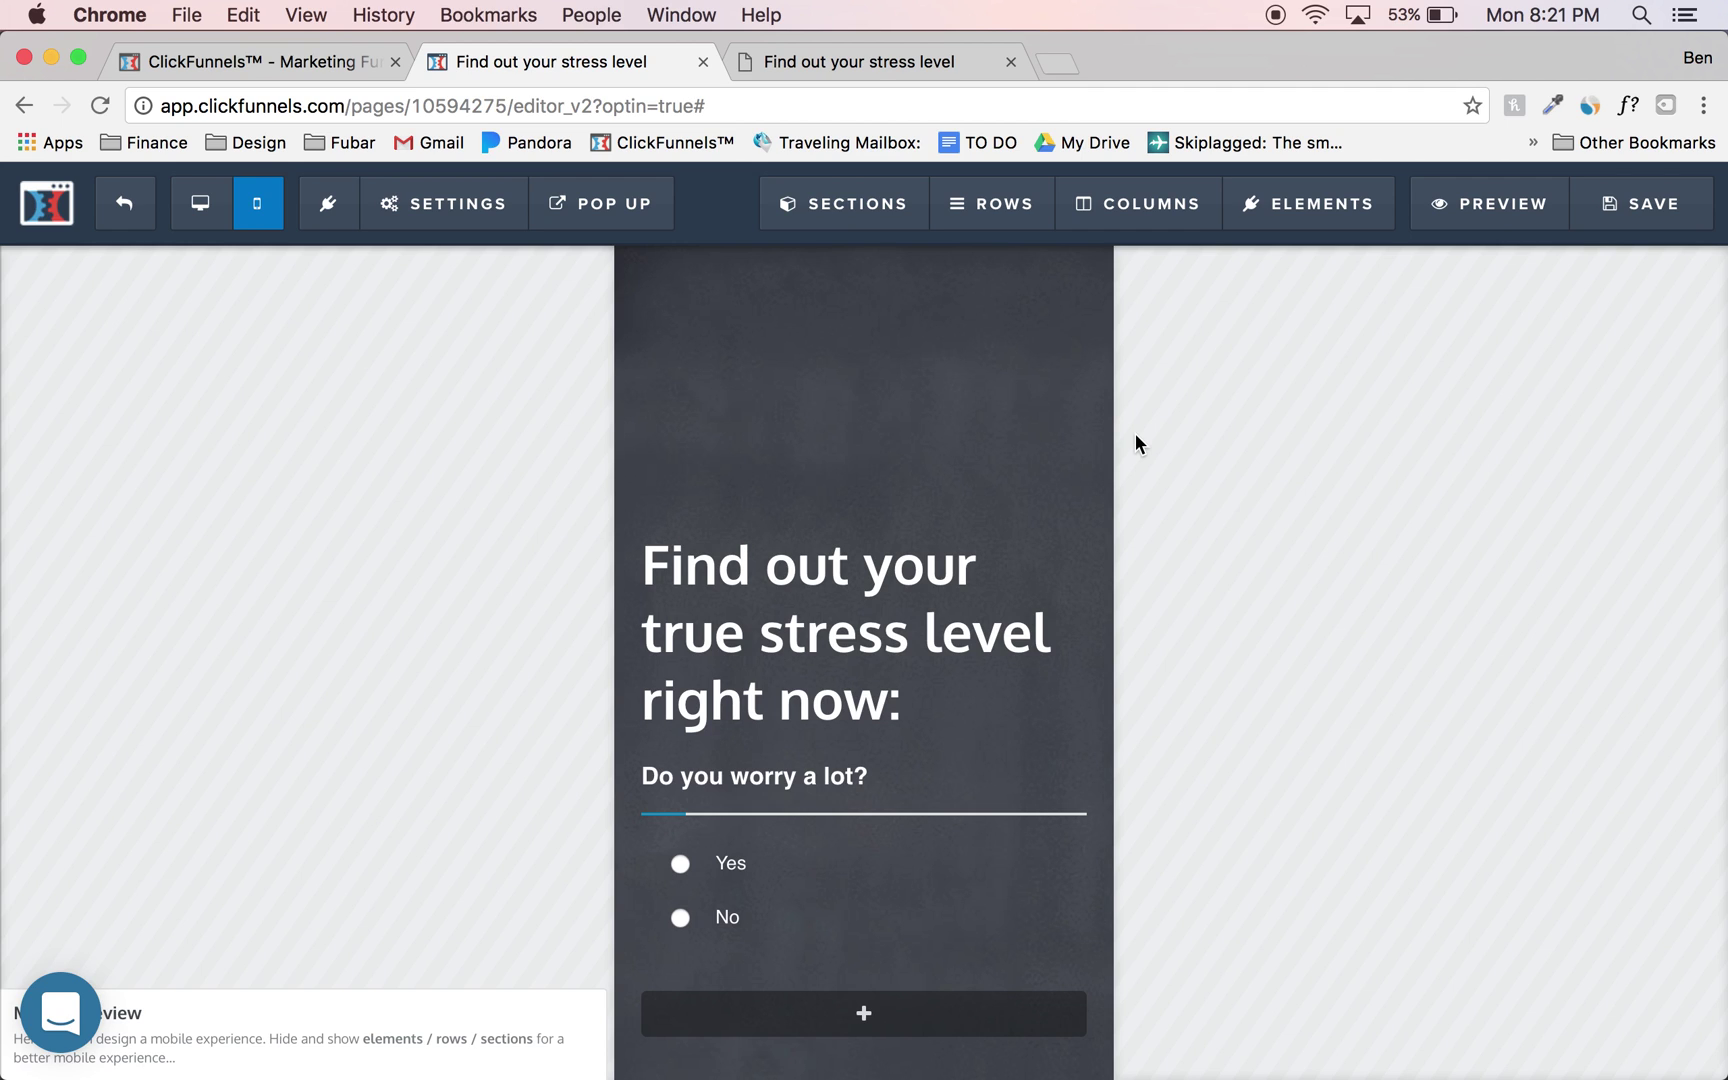
click(212, 218)
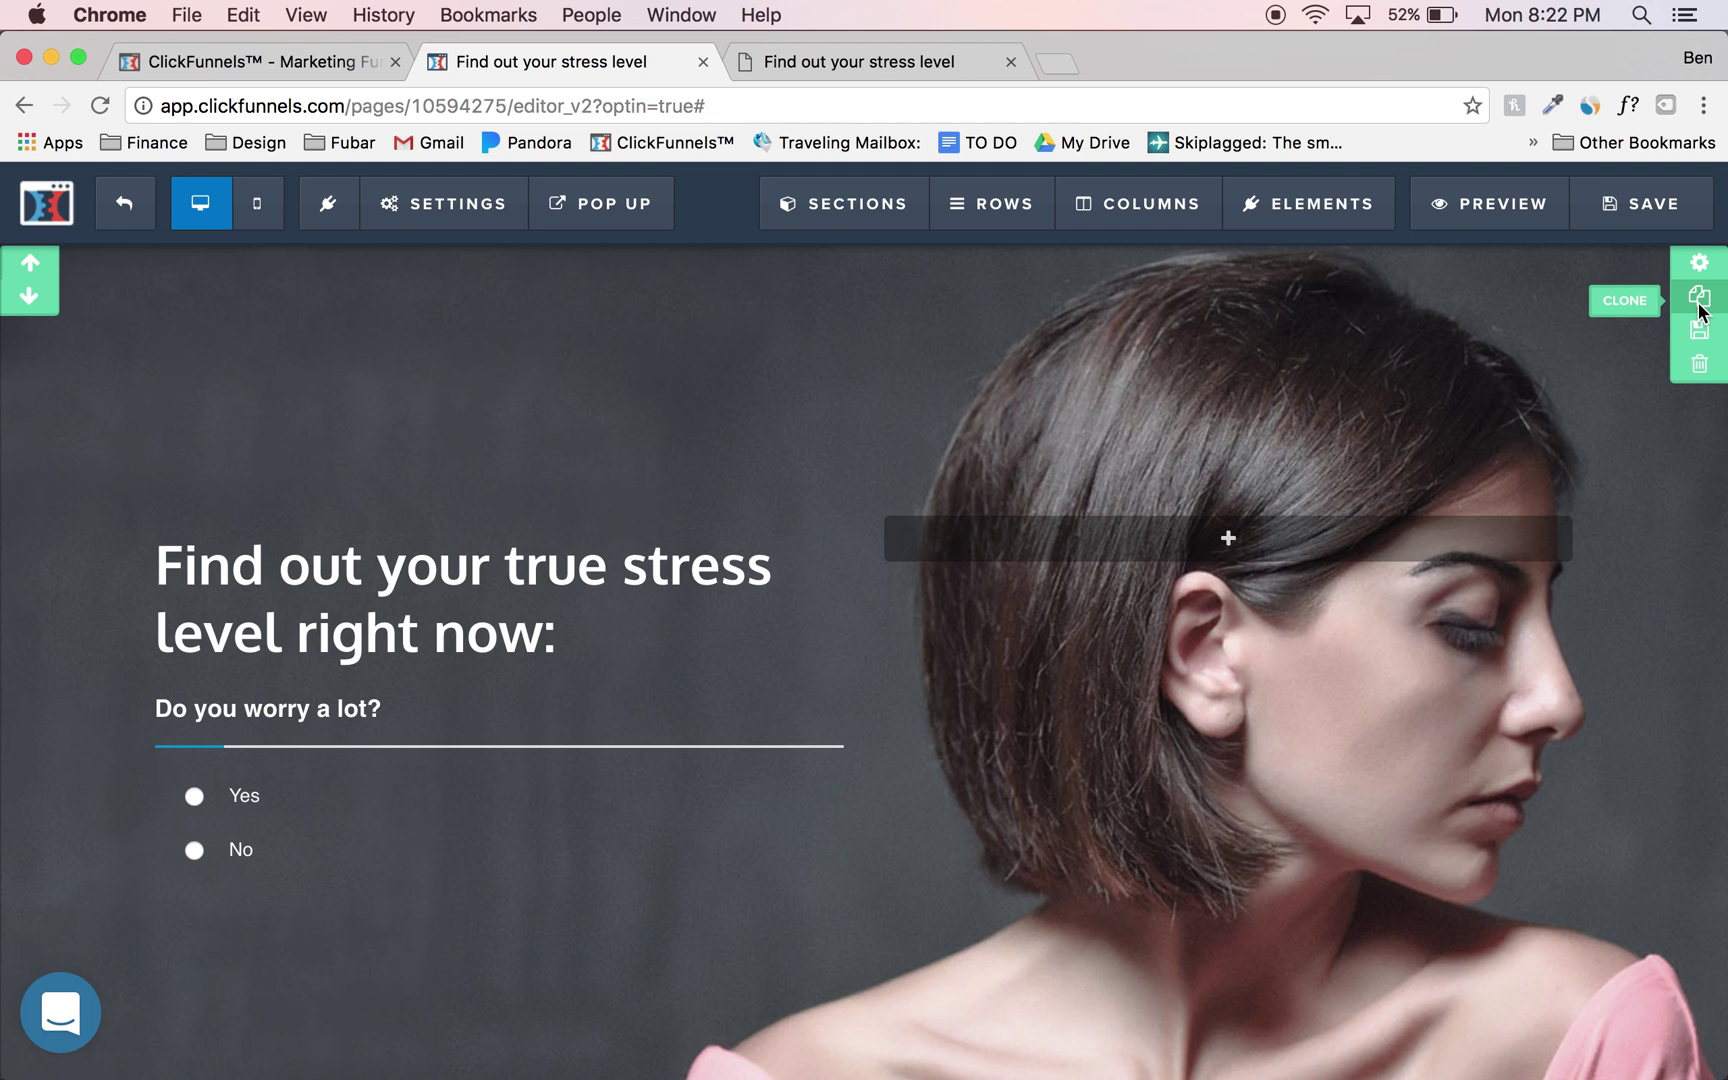
Toggle the visibility of 'Section - Clone' in the All Sections list
scroll(1183, 640, down, 2)
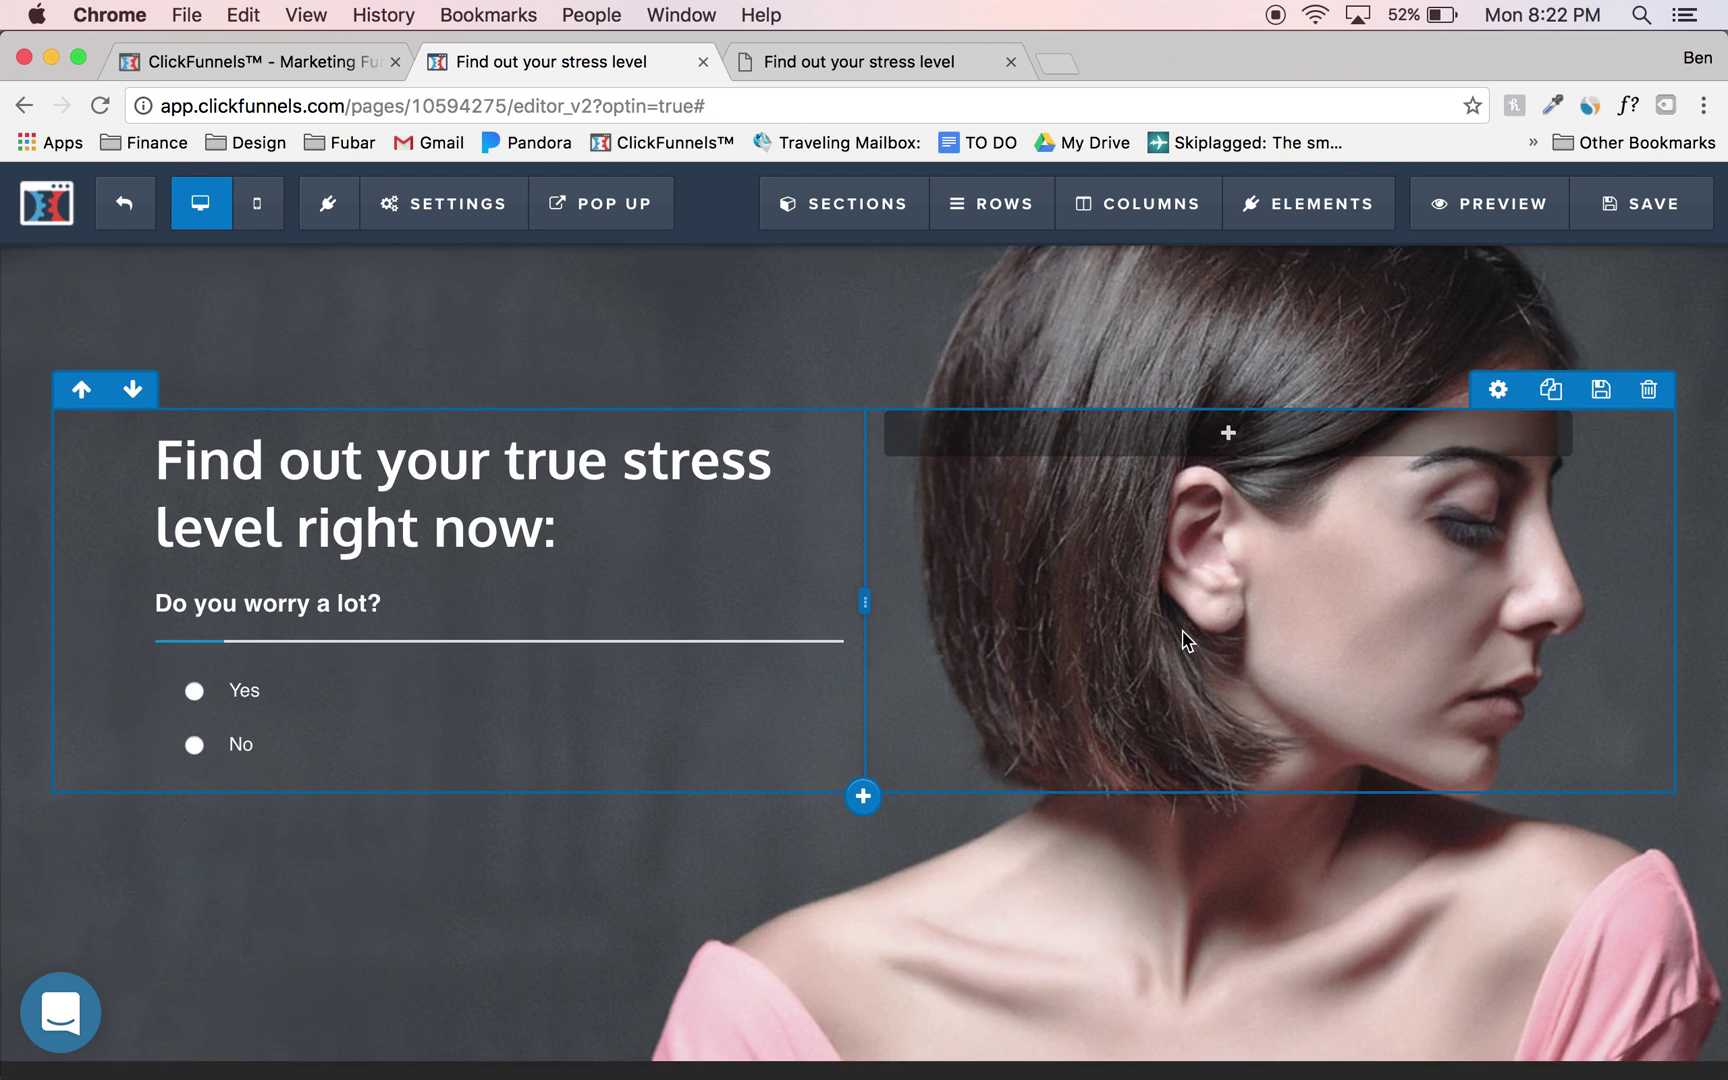
scroll(1183, 640, down, 1)
click(436, 228)
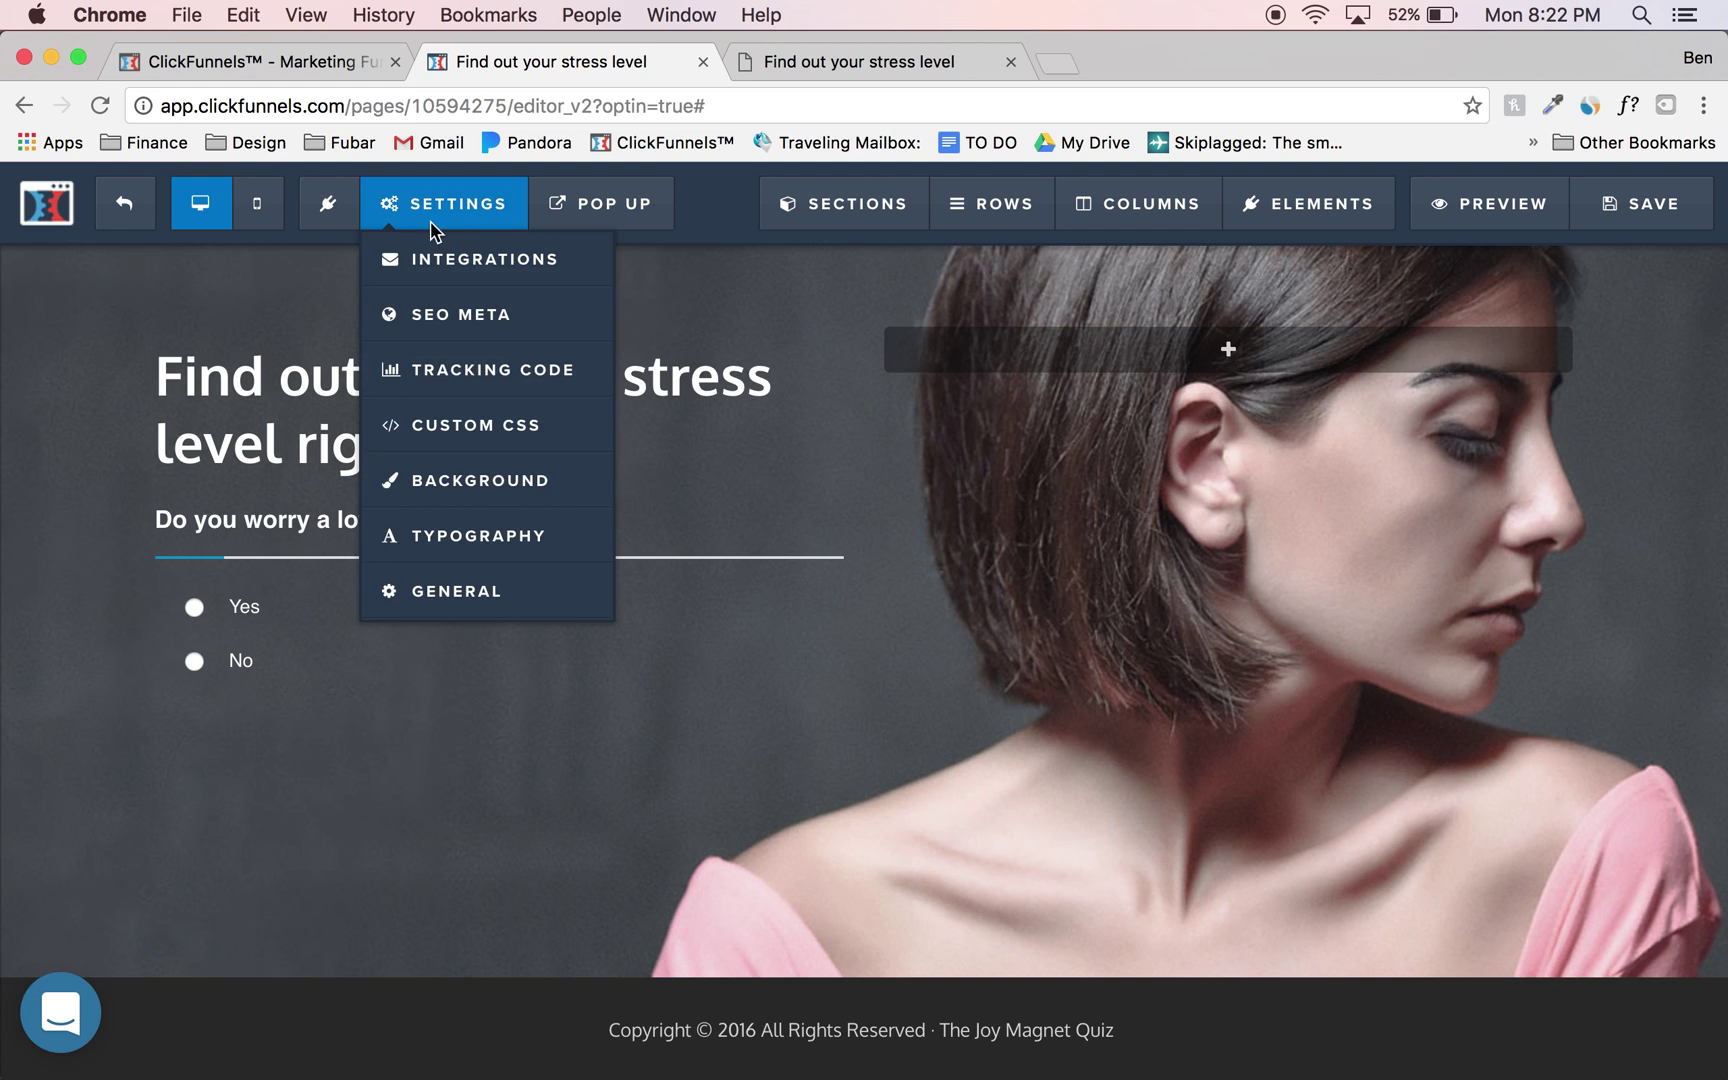
mouse_move(890, 205)
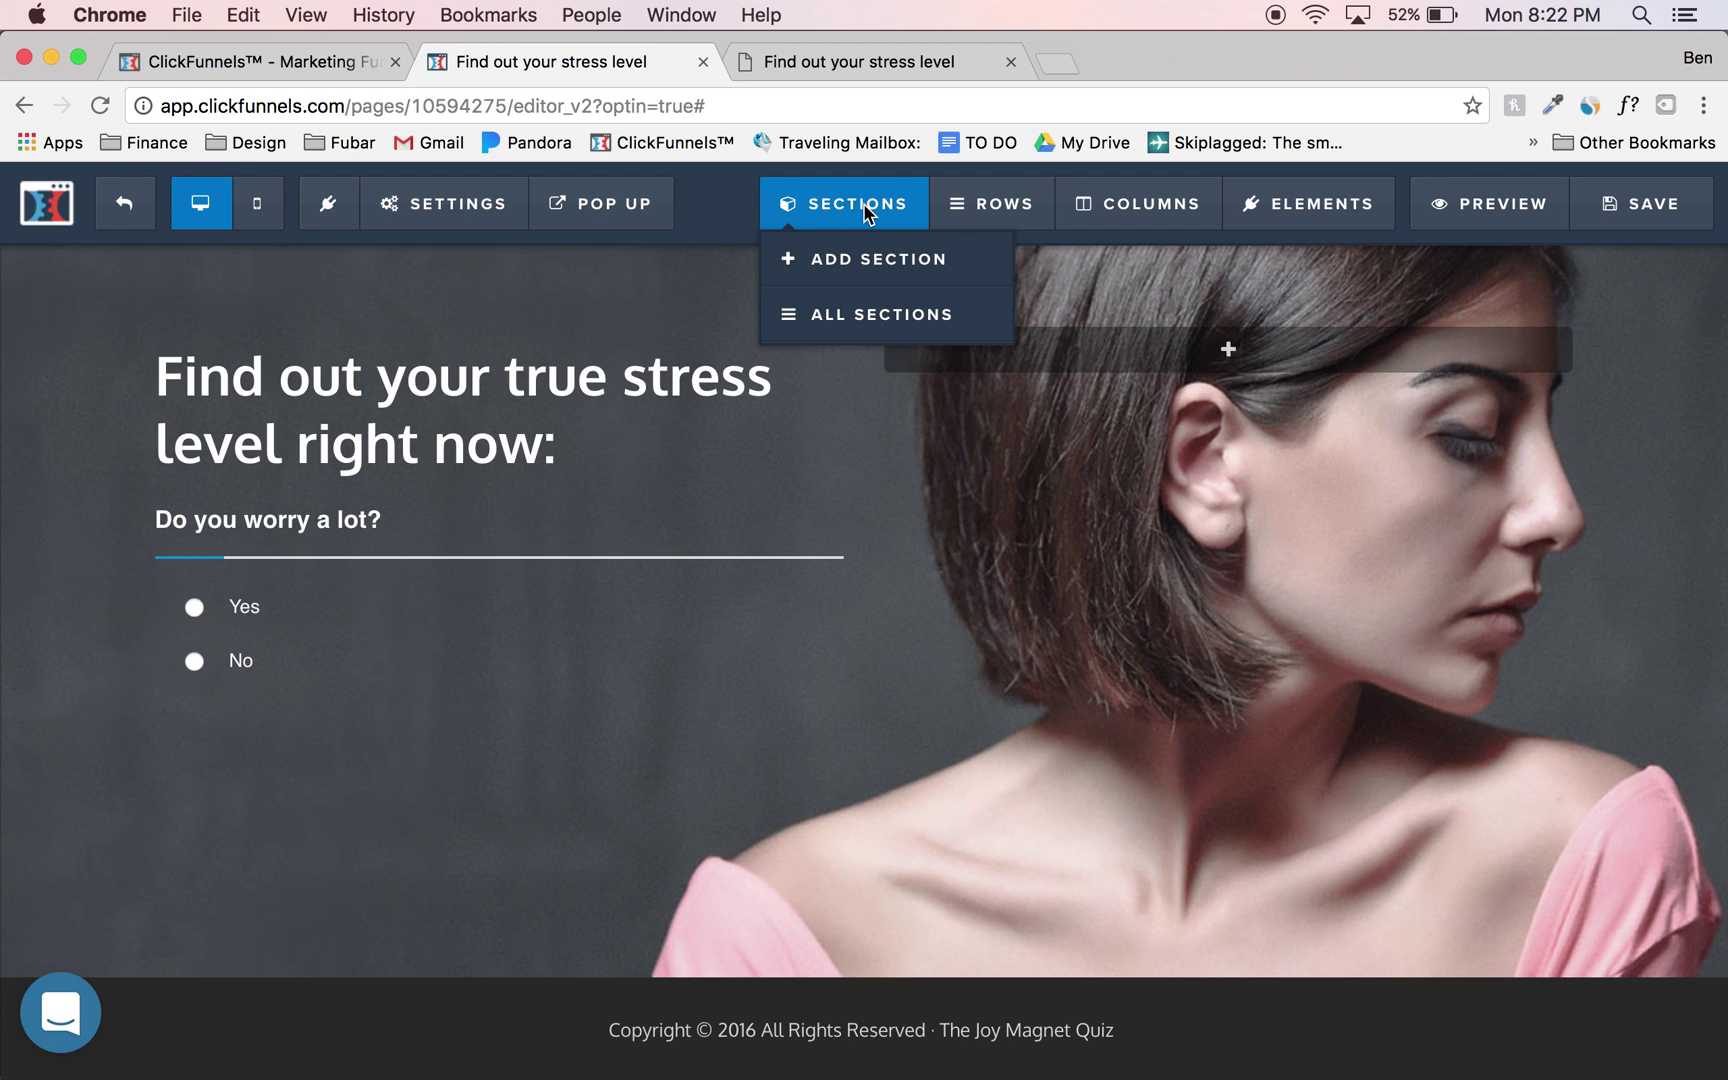
click(851, 316)
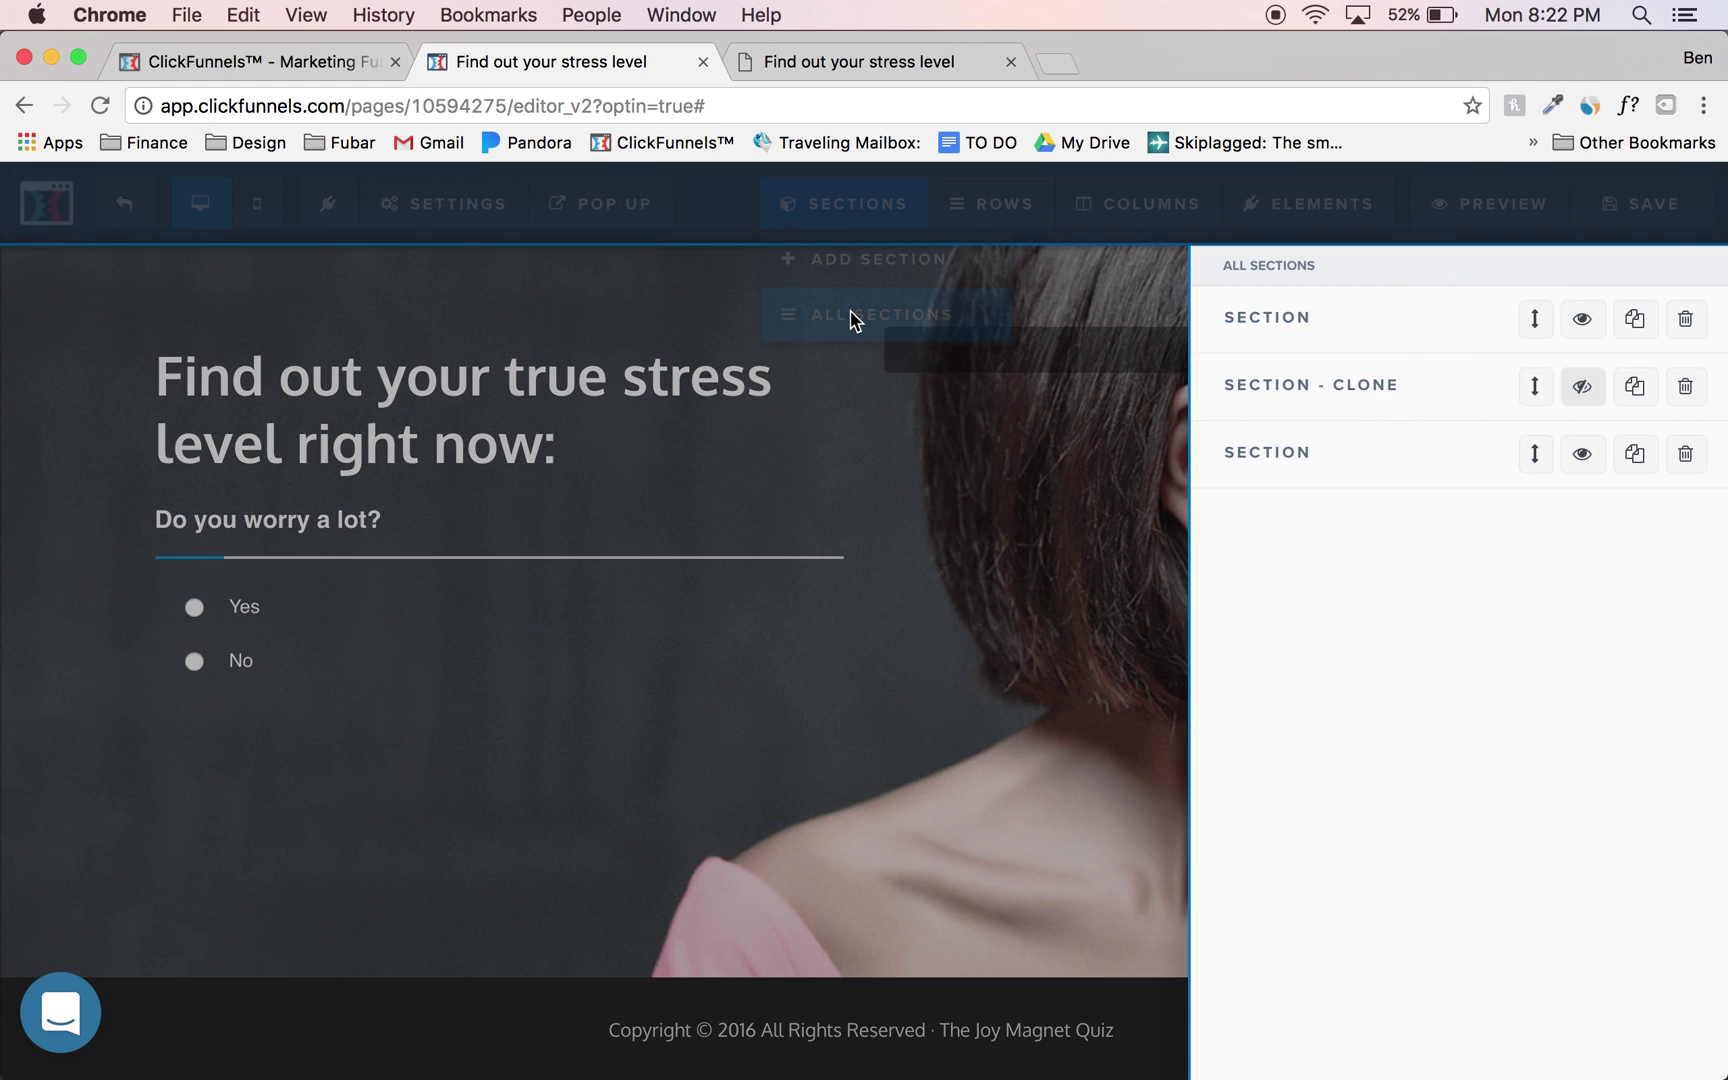
click(1580, 390)
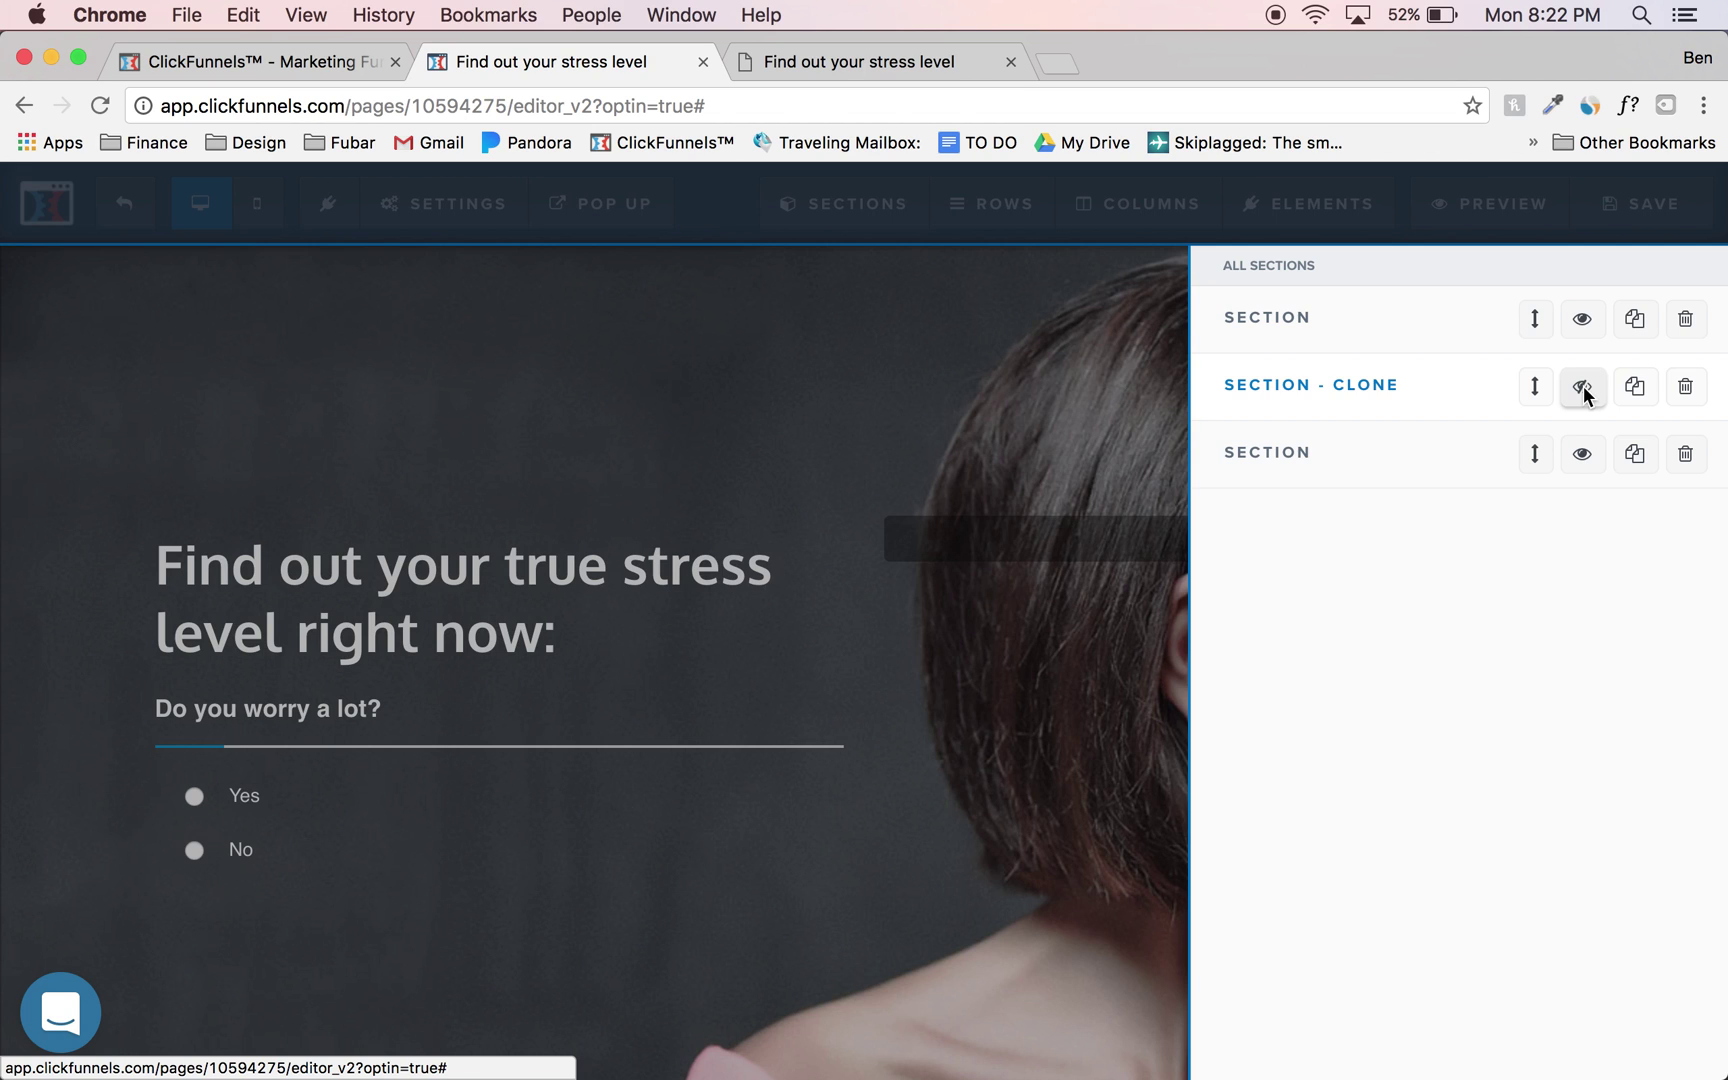
click(903, 479)
scroll(1160, 550, up, 3)
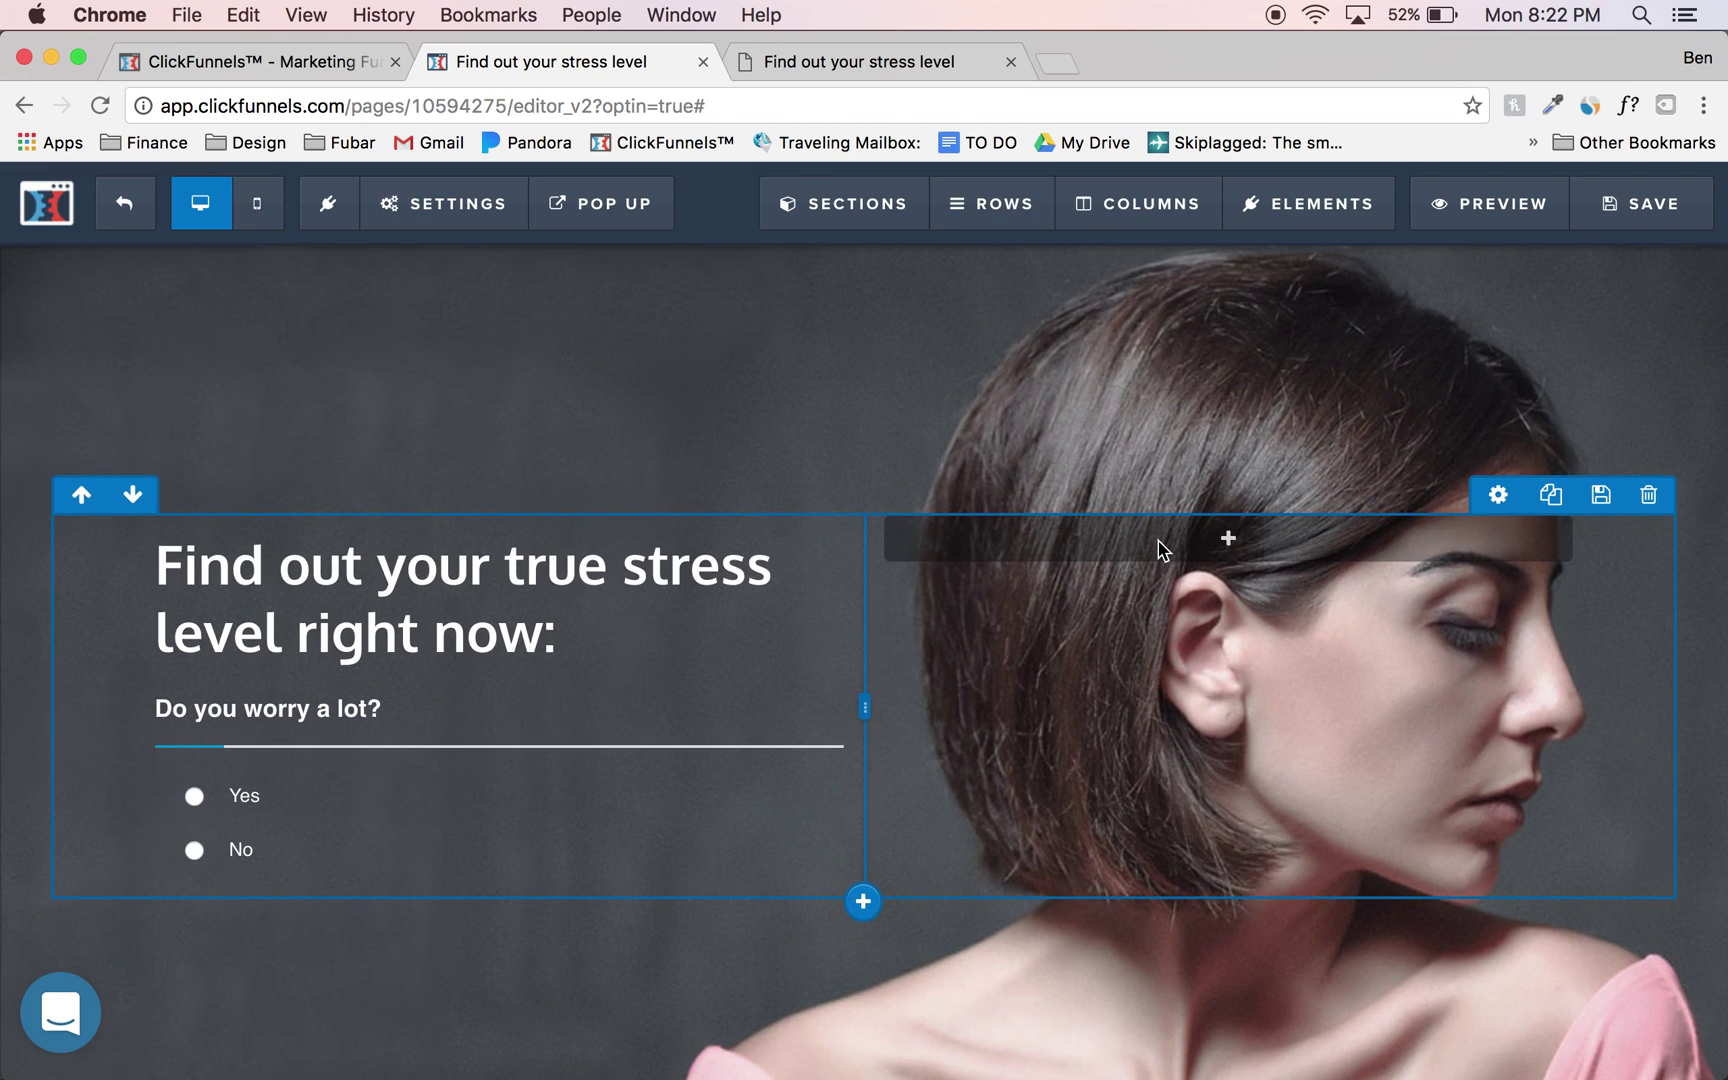
Scroll through the mobile layout and open settings for the Mobile Only quiz section
scroll(1160, 550, down, 3)
scroll(675, 424, up, 3)
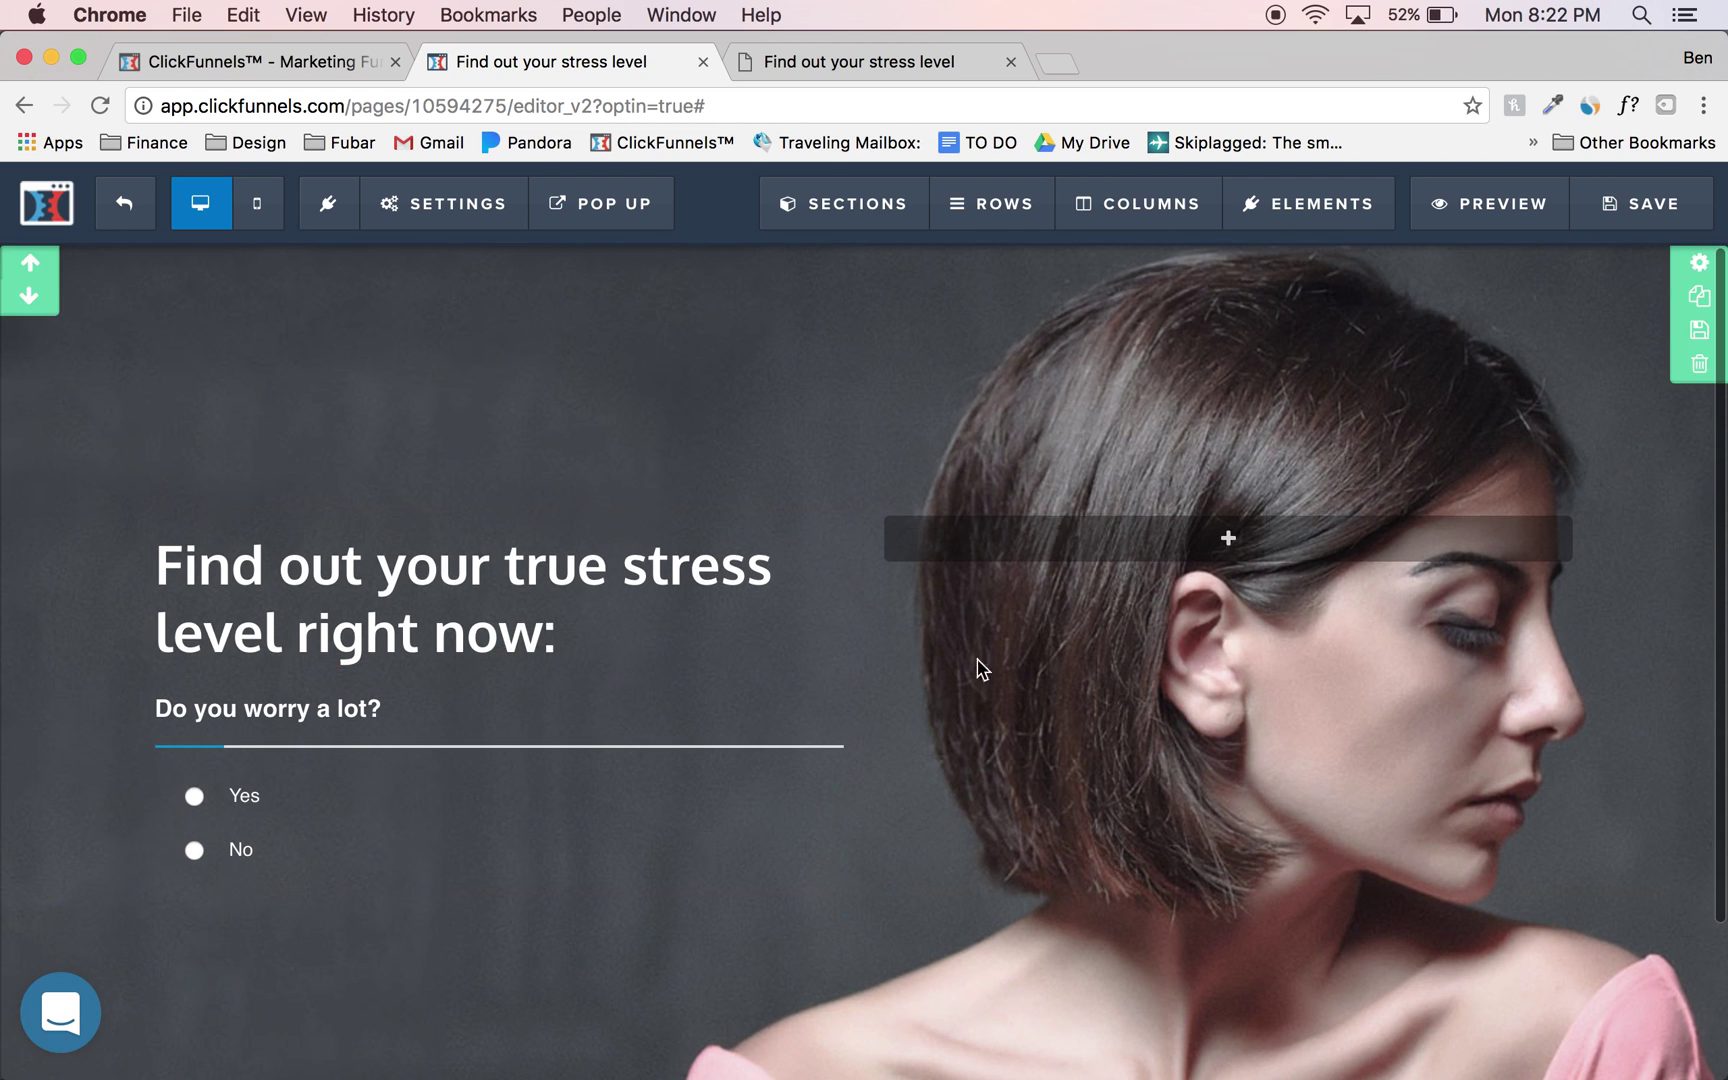
click(254, 206)
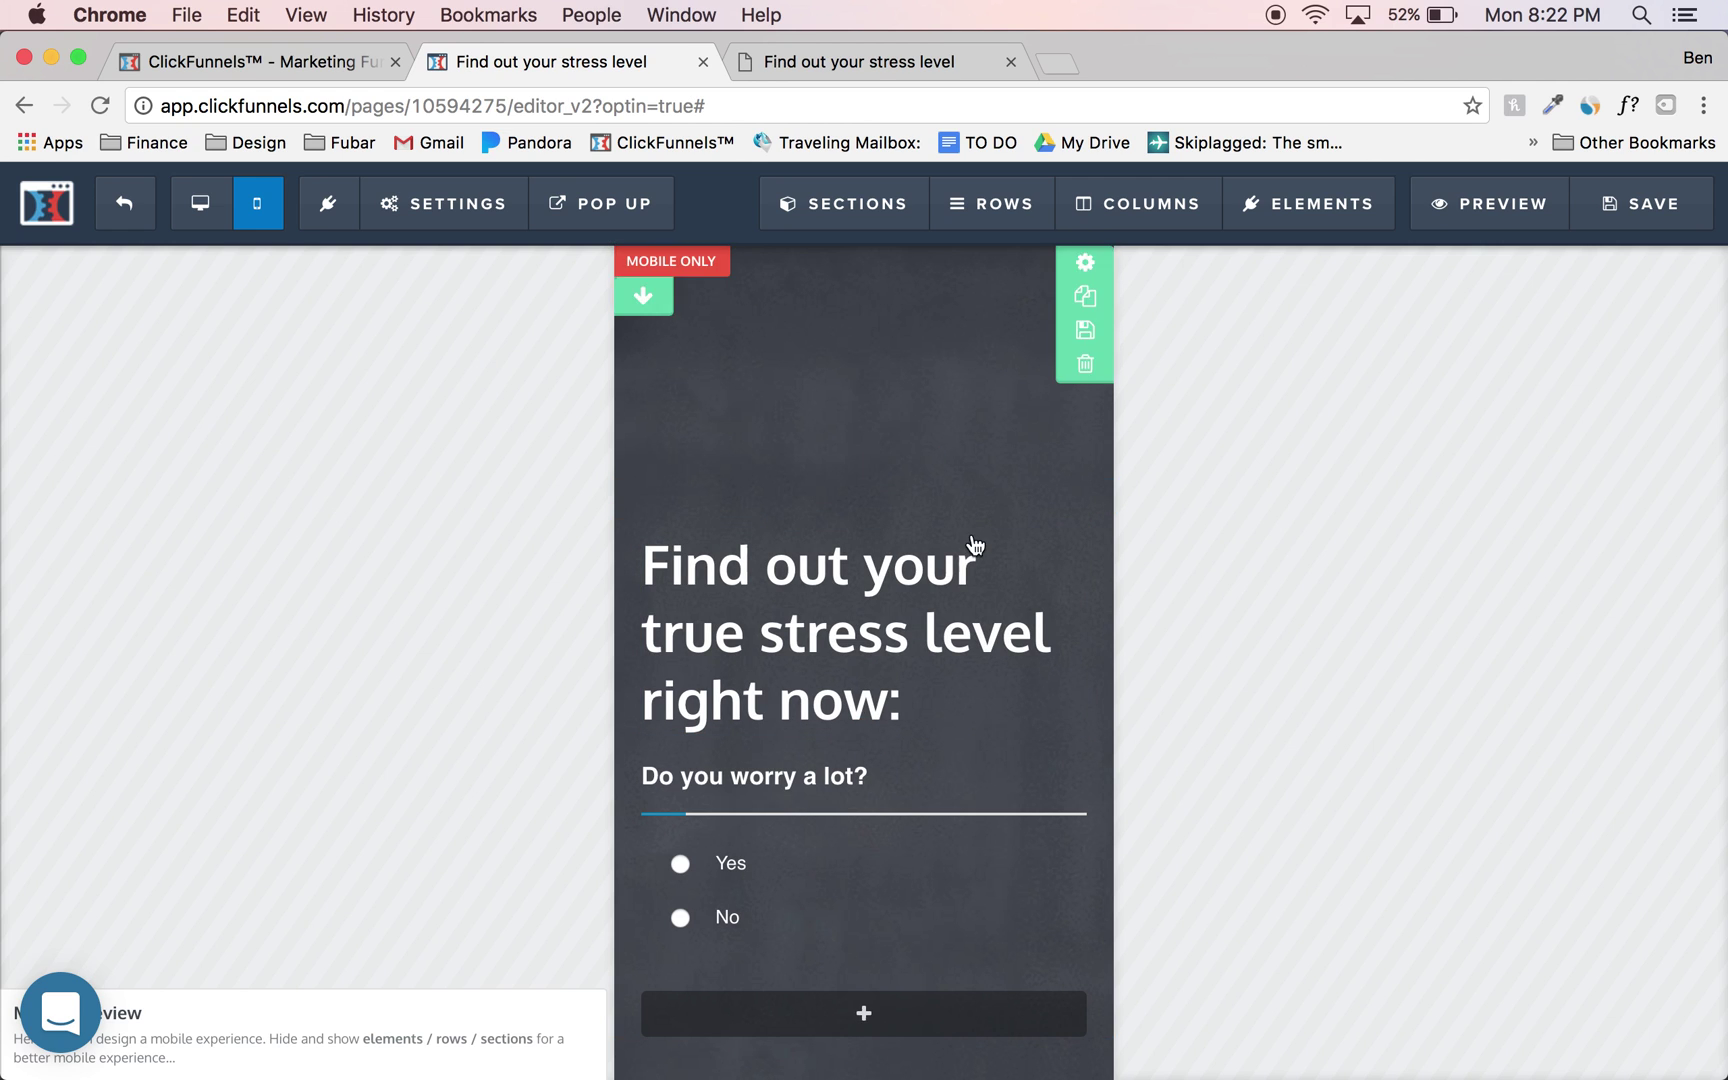
scroll(976, 550, down, 3)
scroll(976, 545, down, 8)
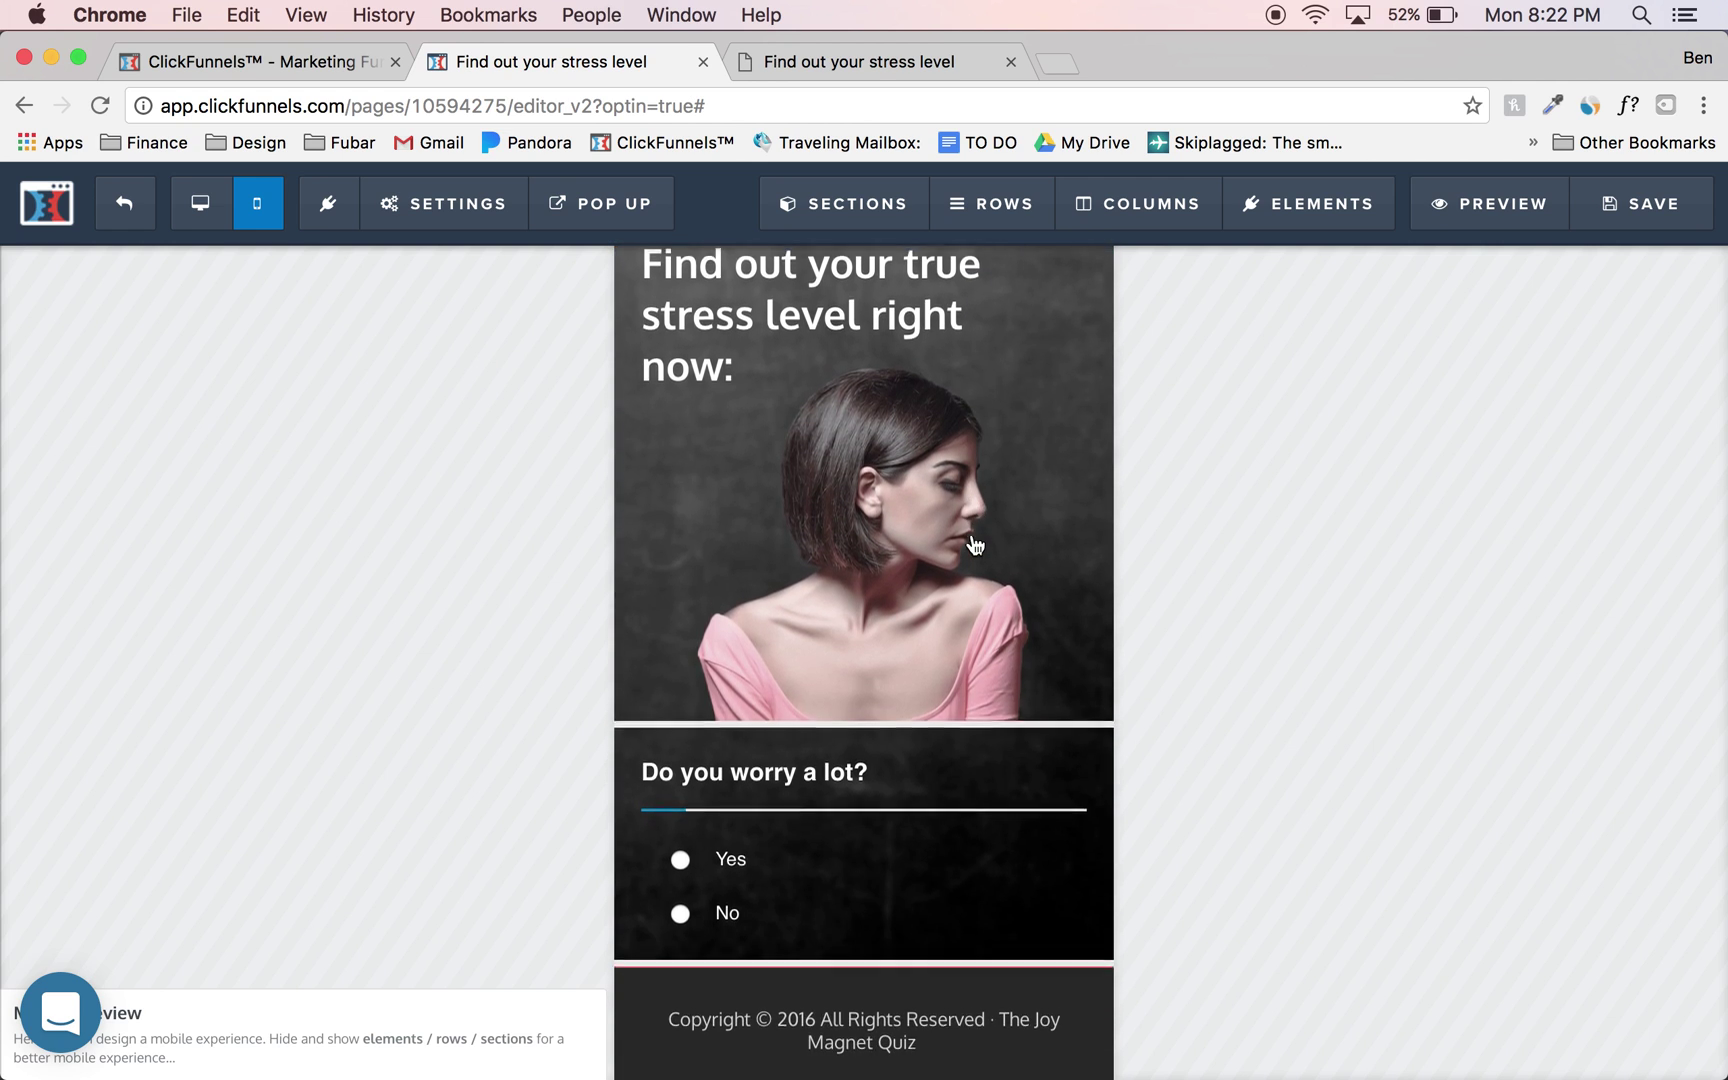
scroll(976, 545, up, 10)
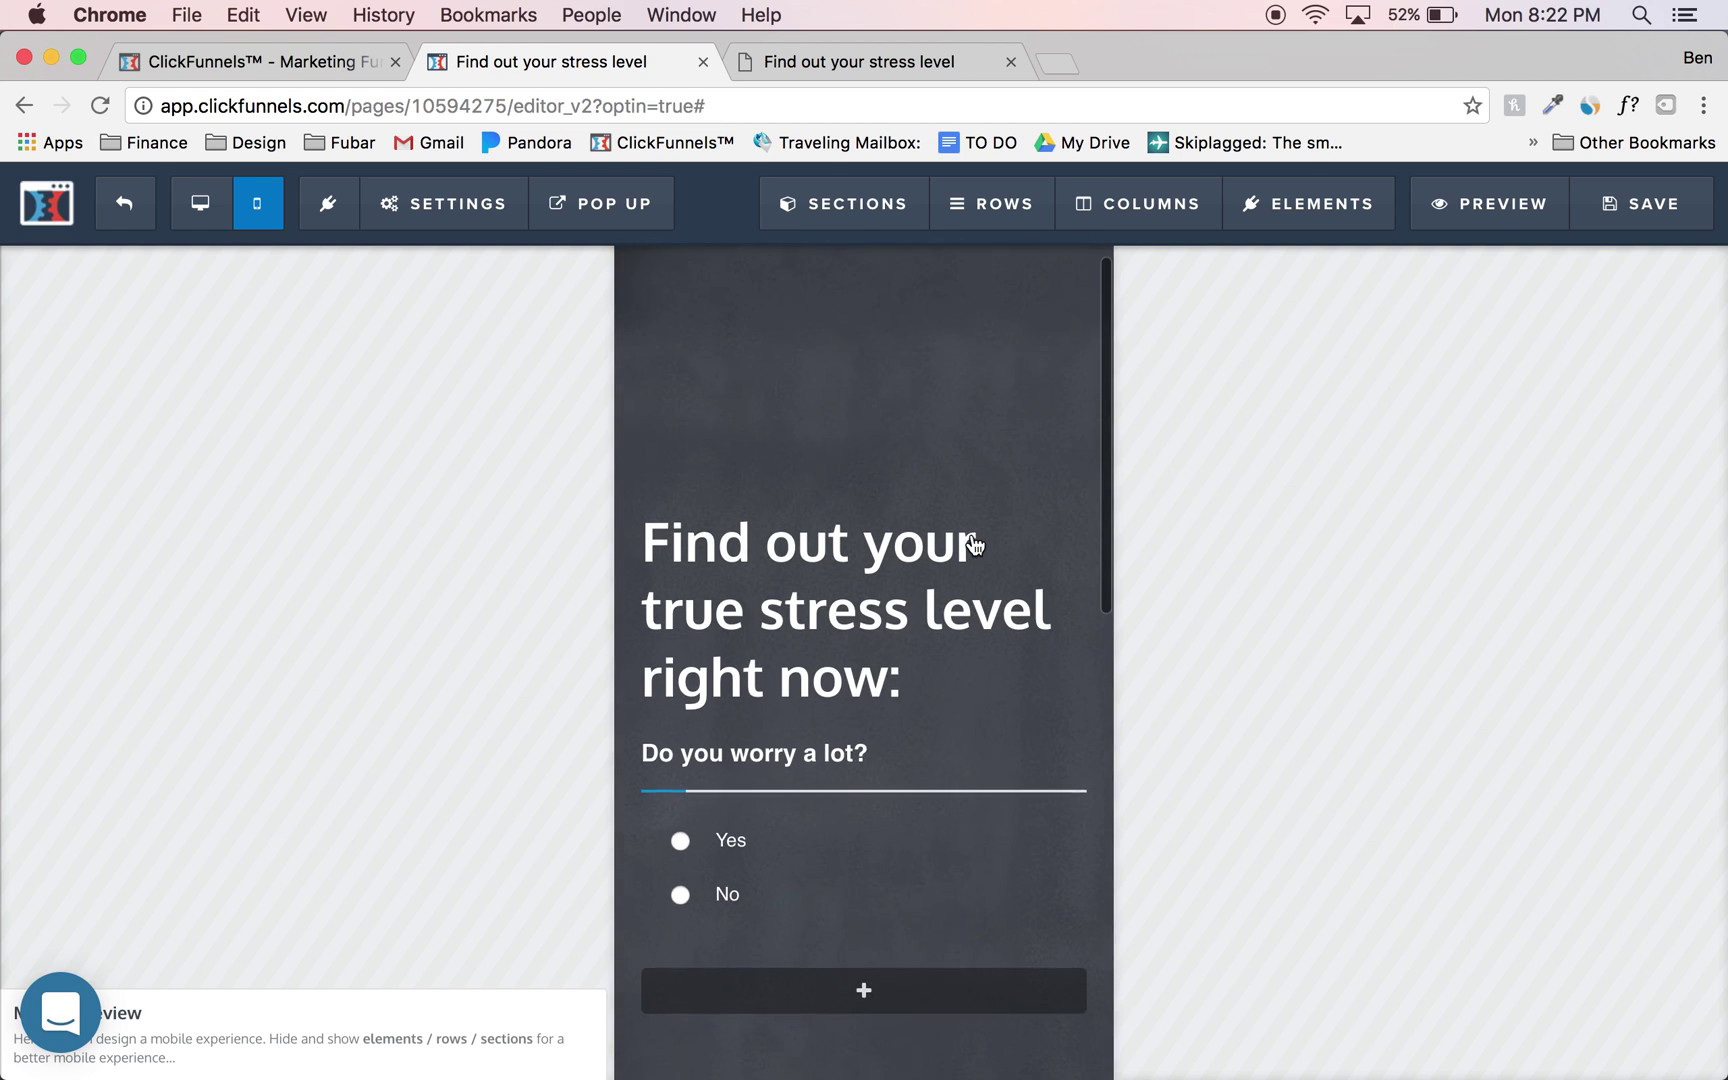
scroll(955, 370, up, 1)
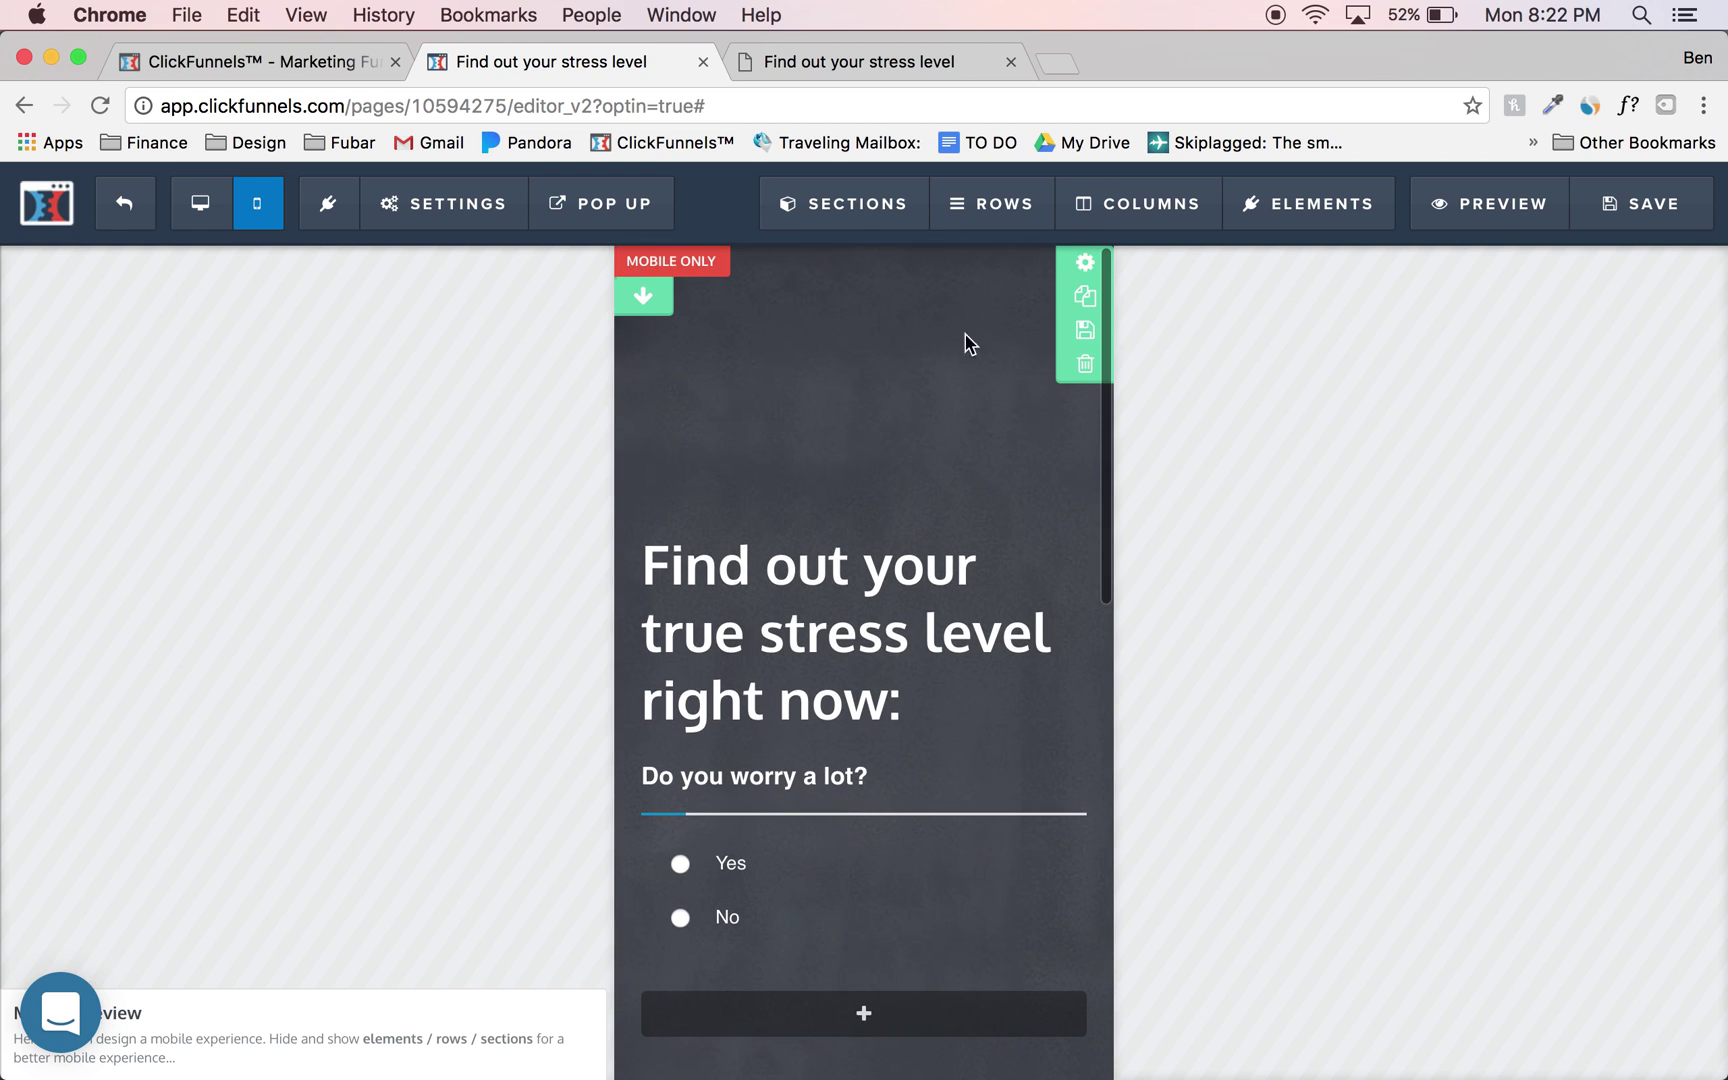
click(1085, 263)
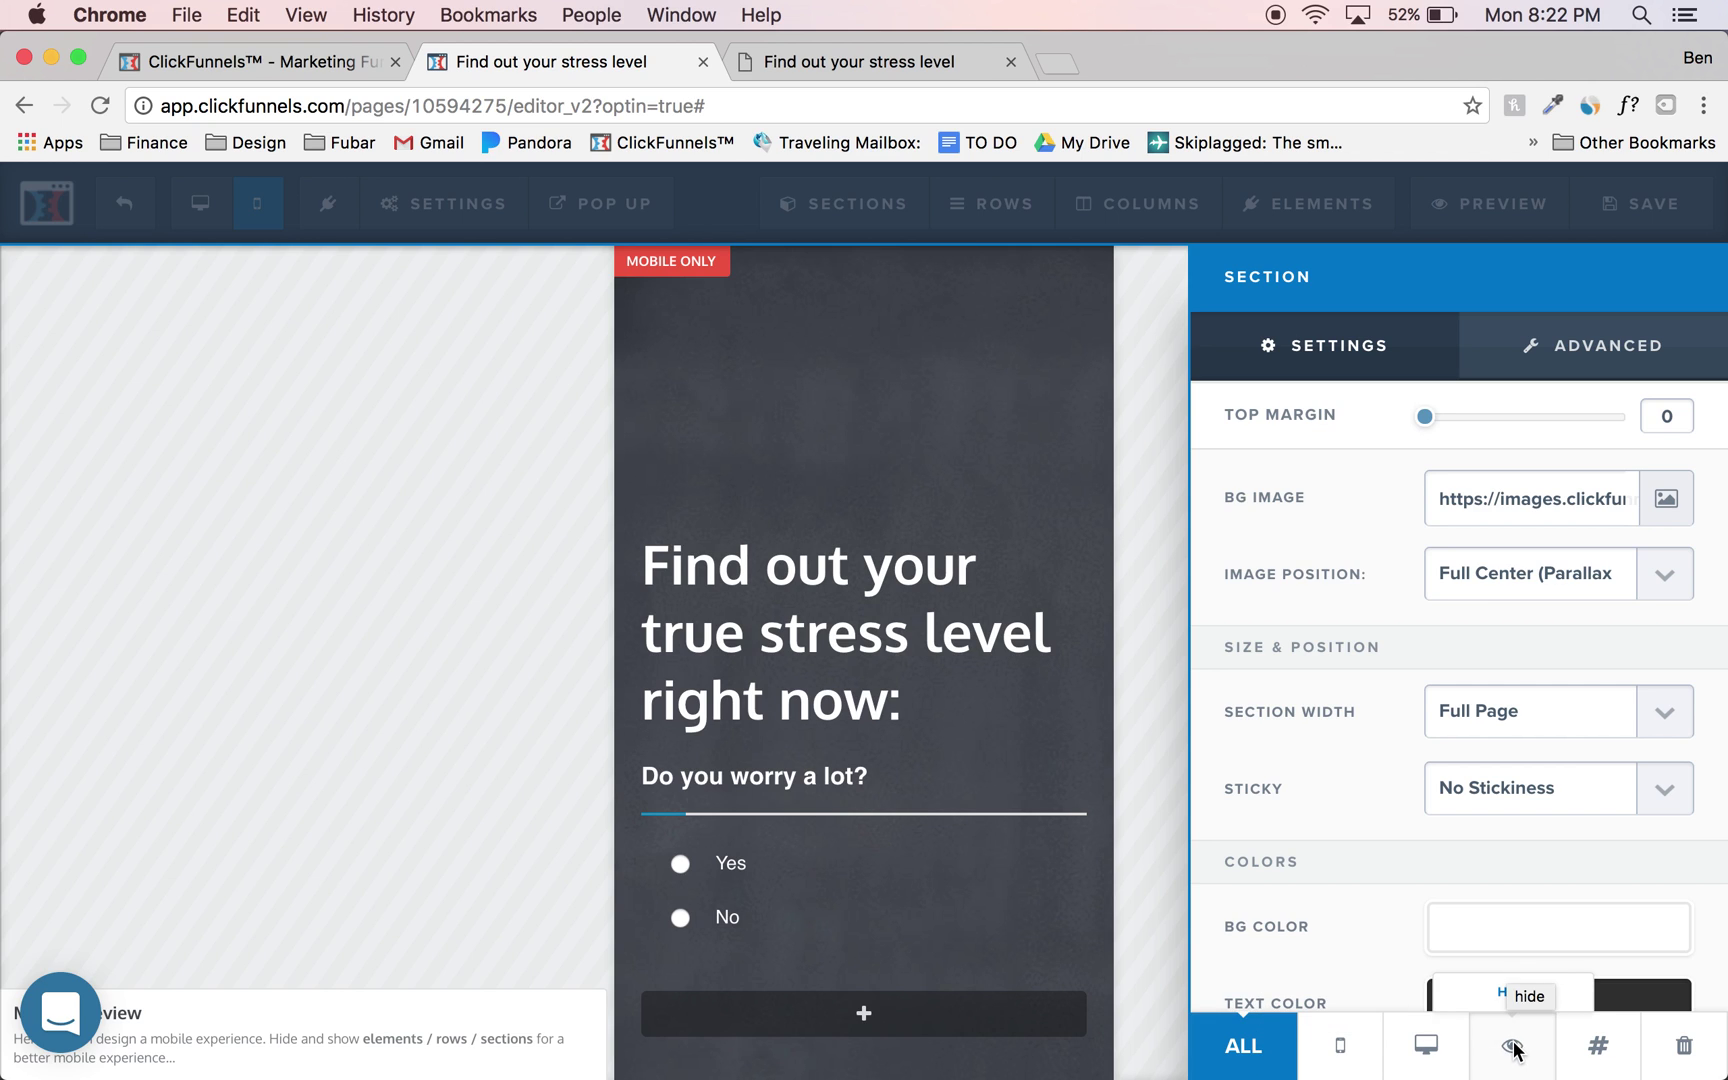
Make the original quiz section Desktop Only, then compare the mobile and desktop layouts
click(1424, 1045)
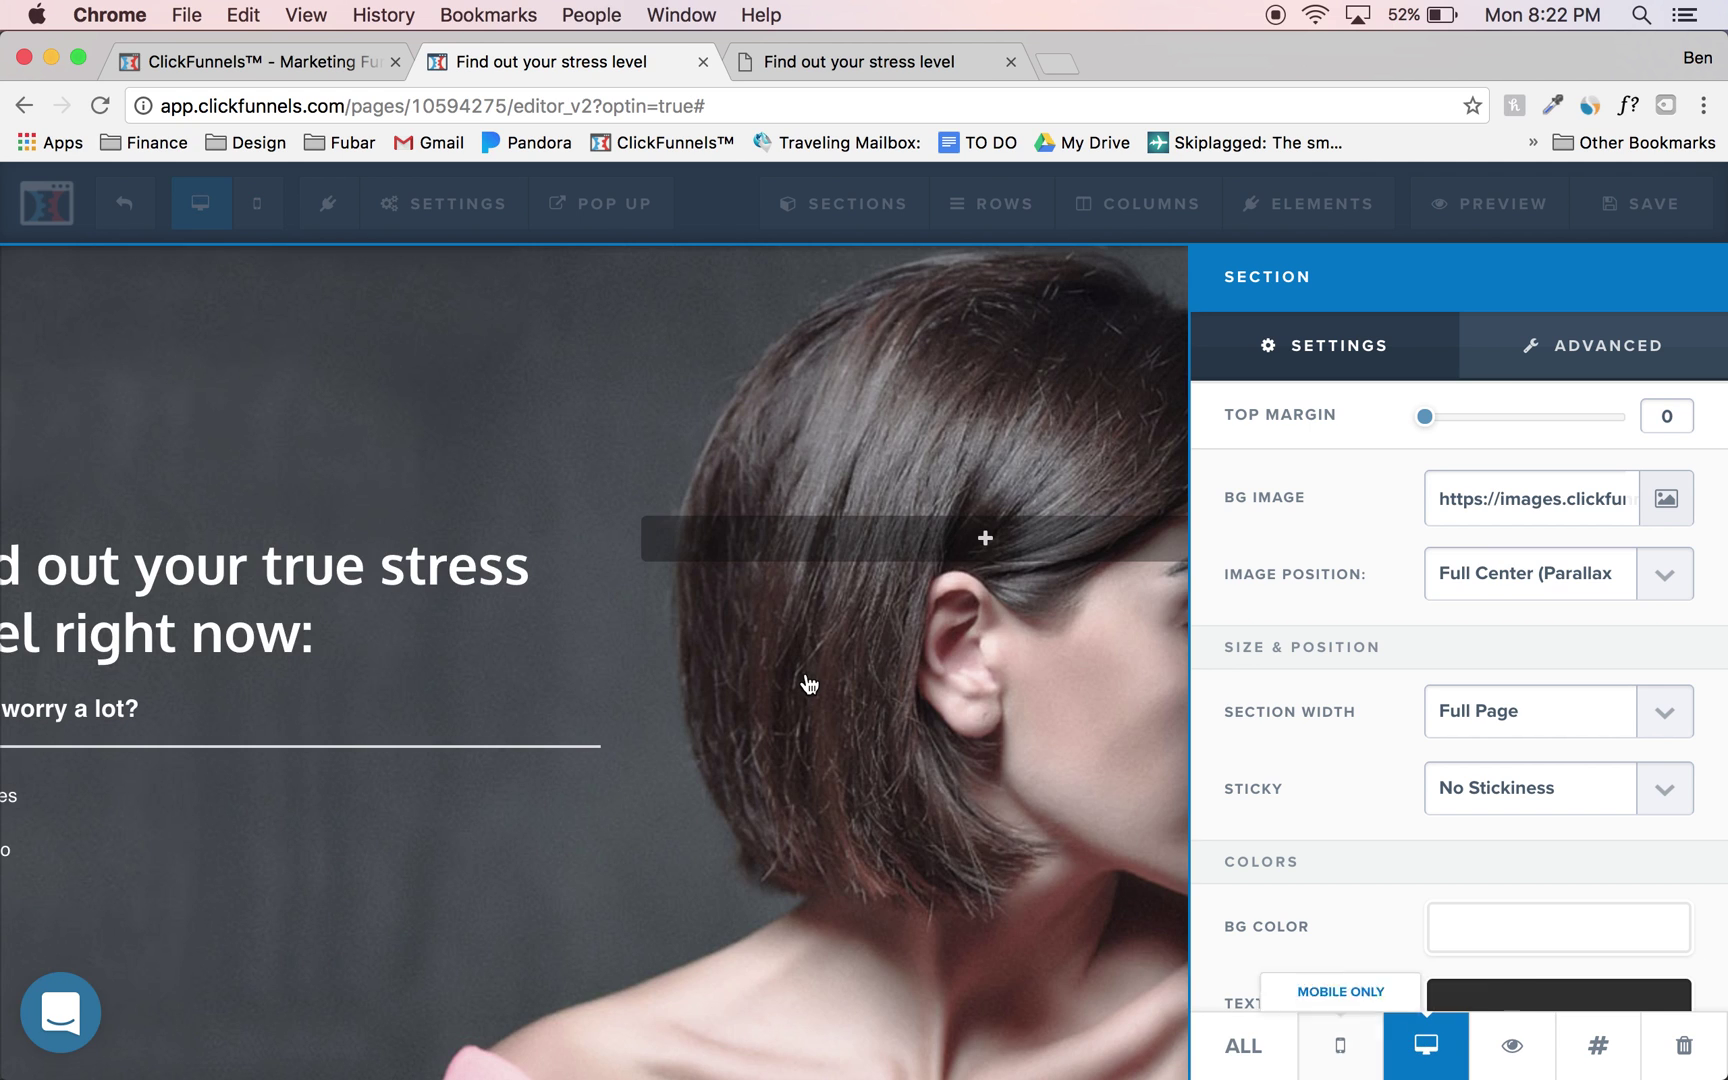
click(262, 207)
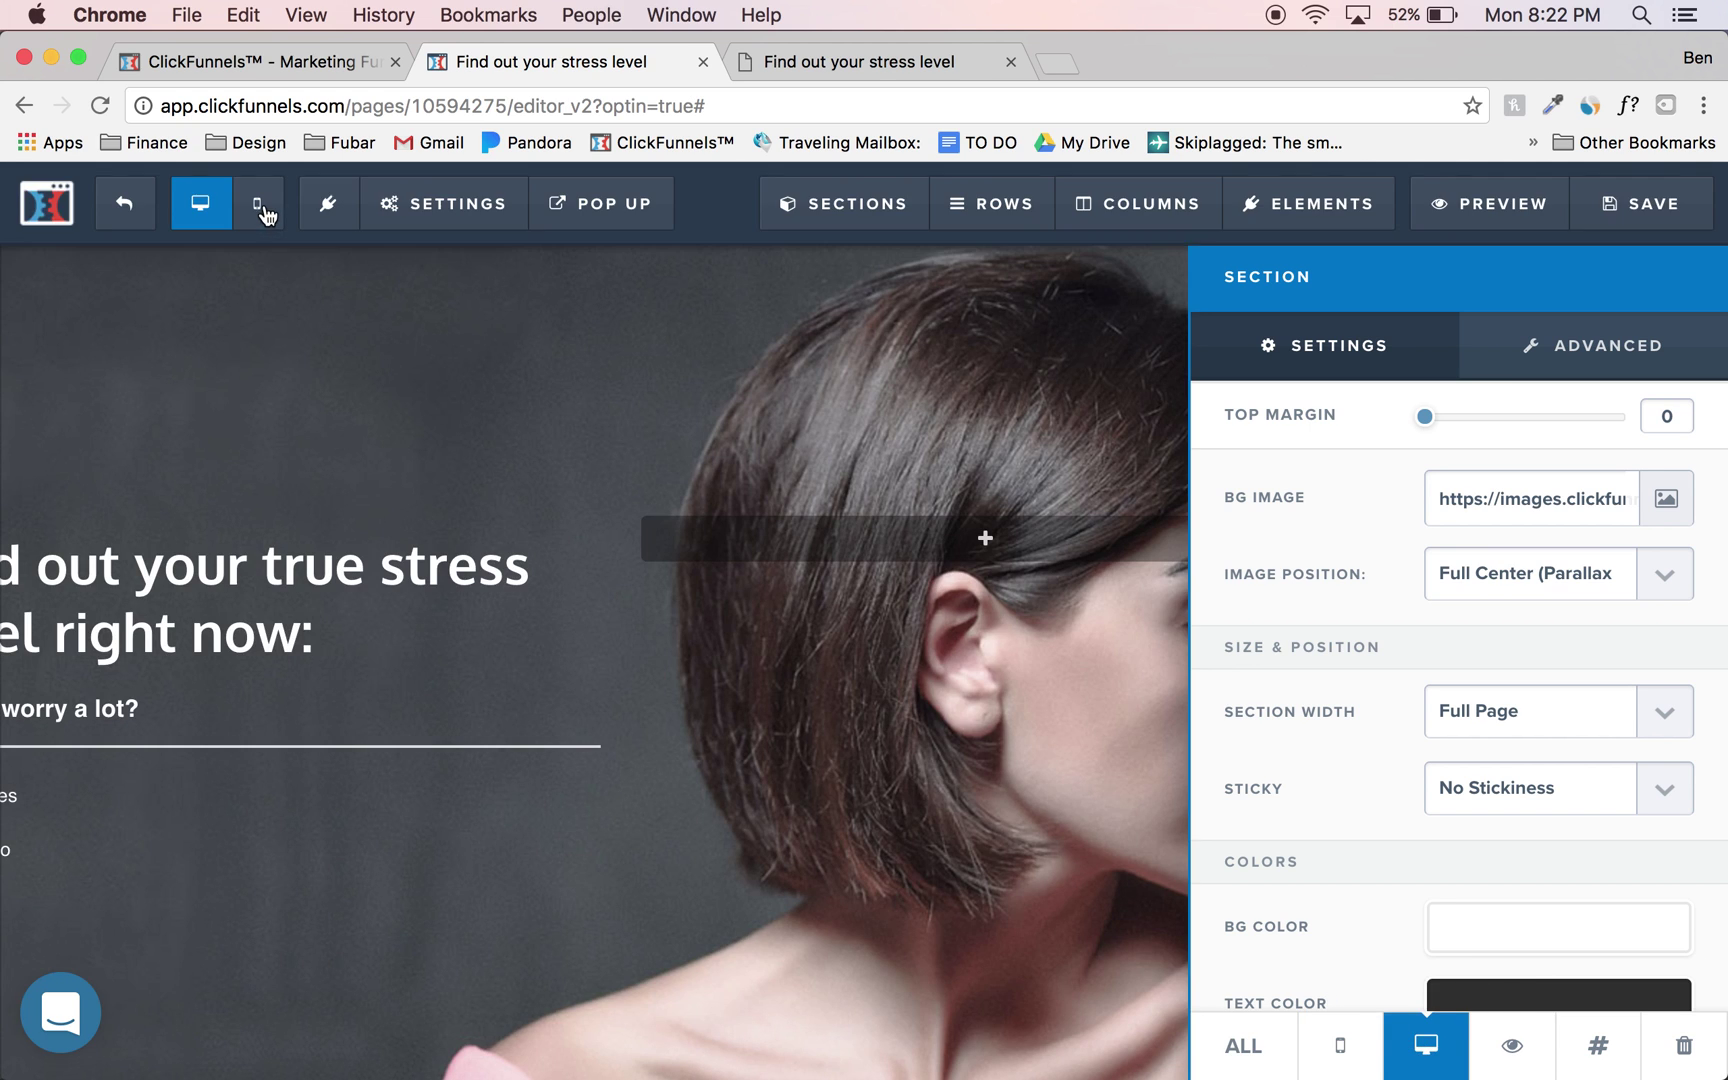
click(258, 203)
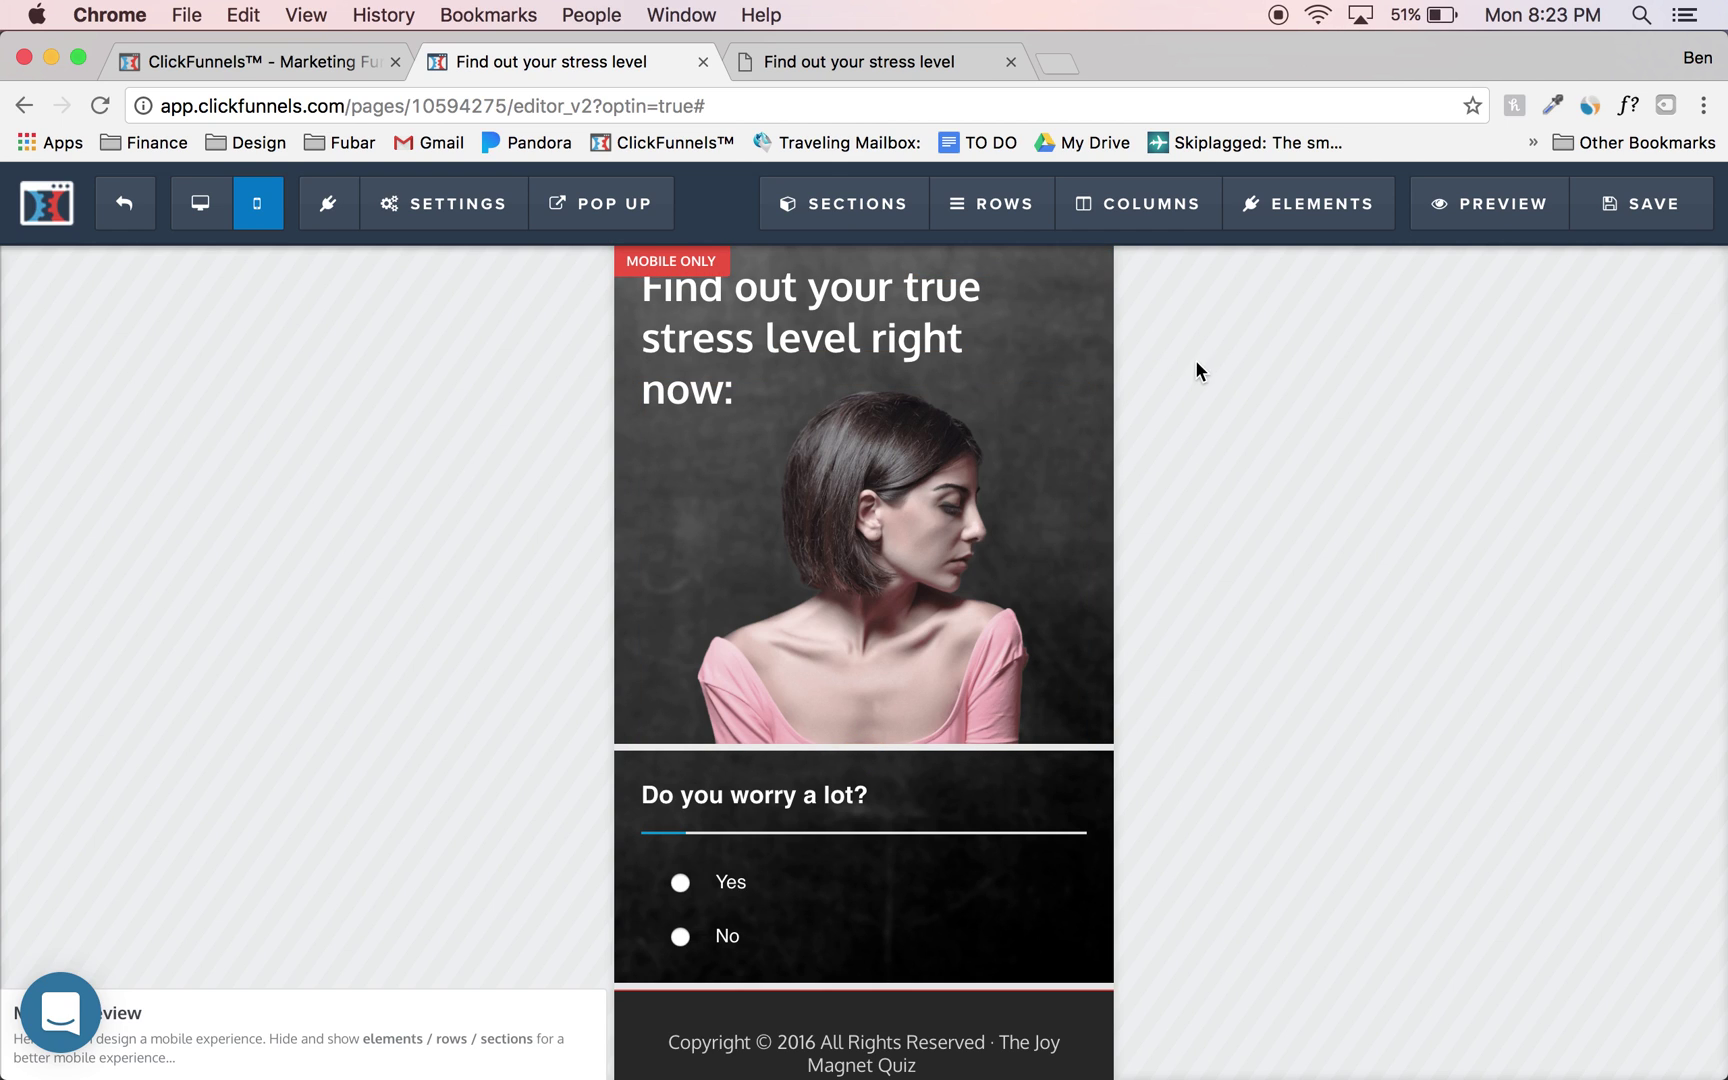
click(203, 210)
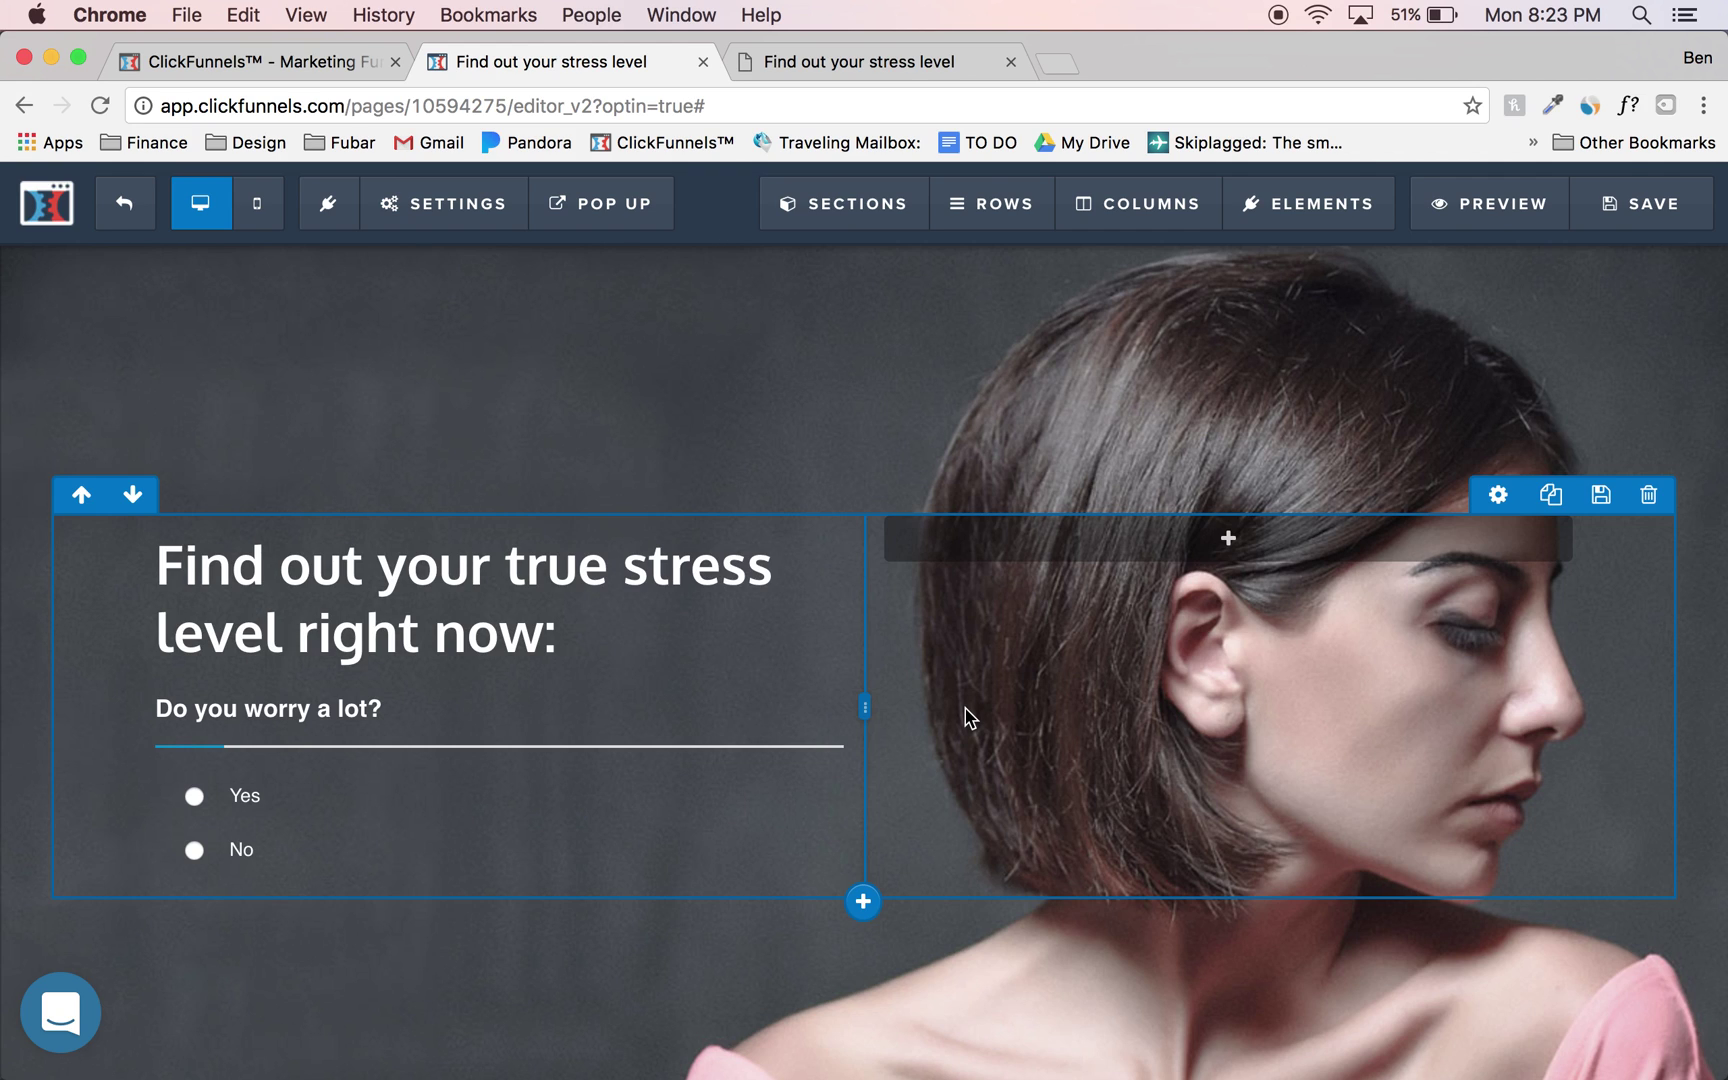
Compare the mobile and desktop layouts, finishing on the stacked mobile-only quiz section
click(259, 219)
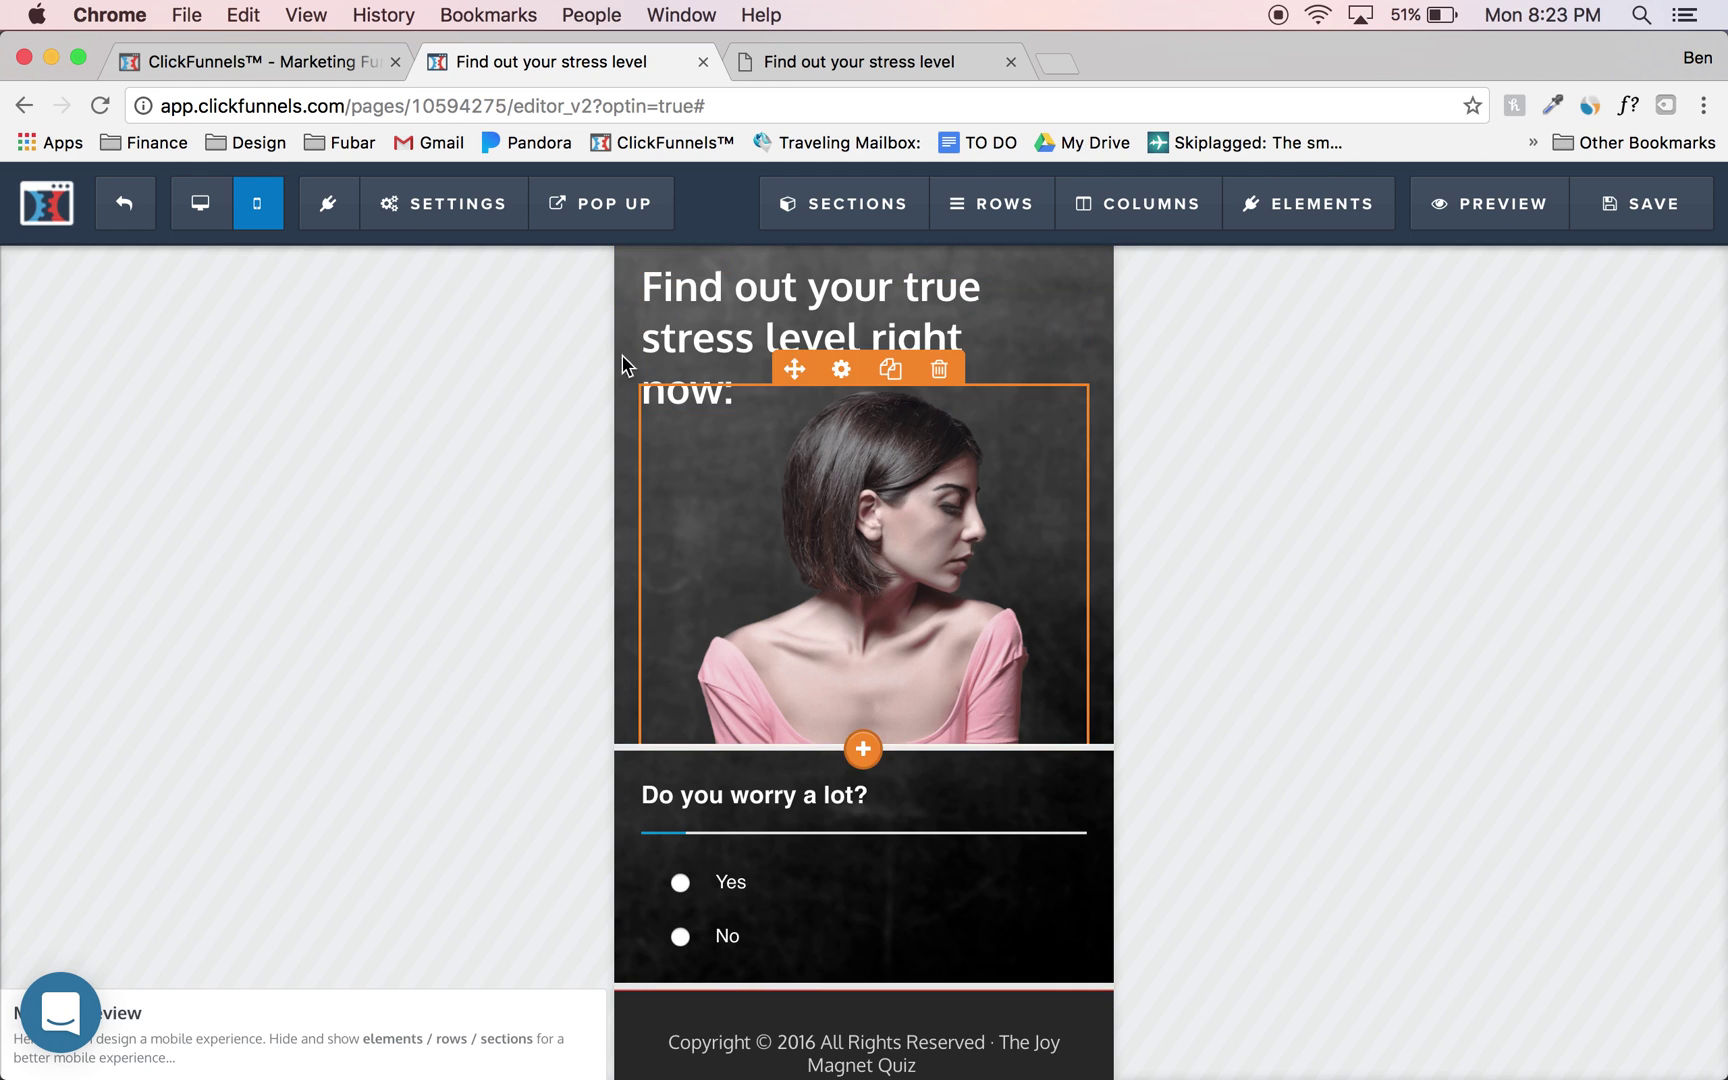
click(212, 207)
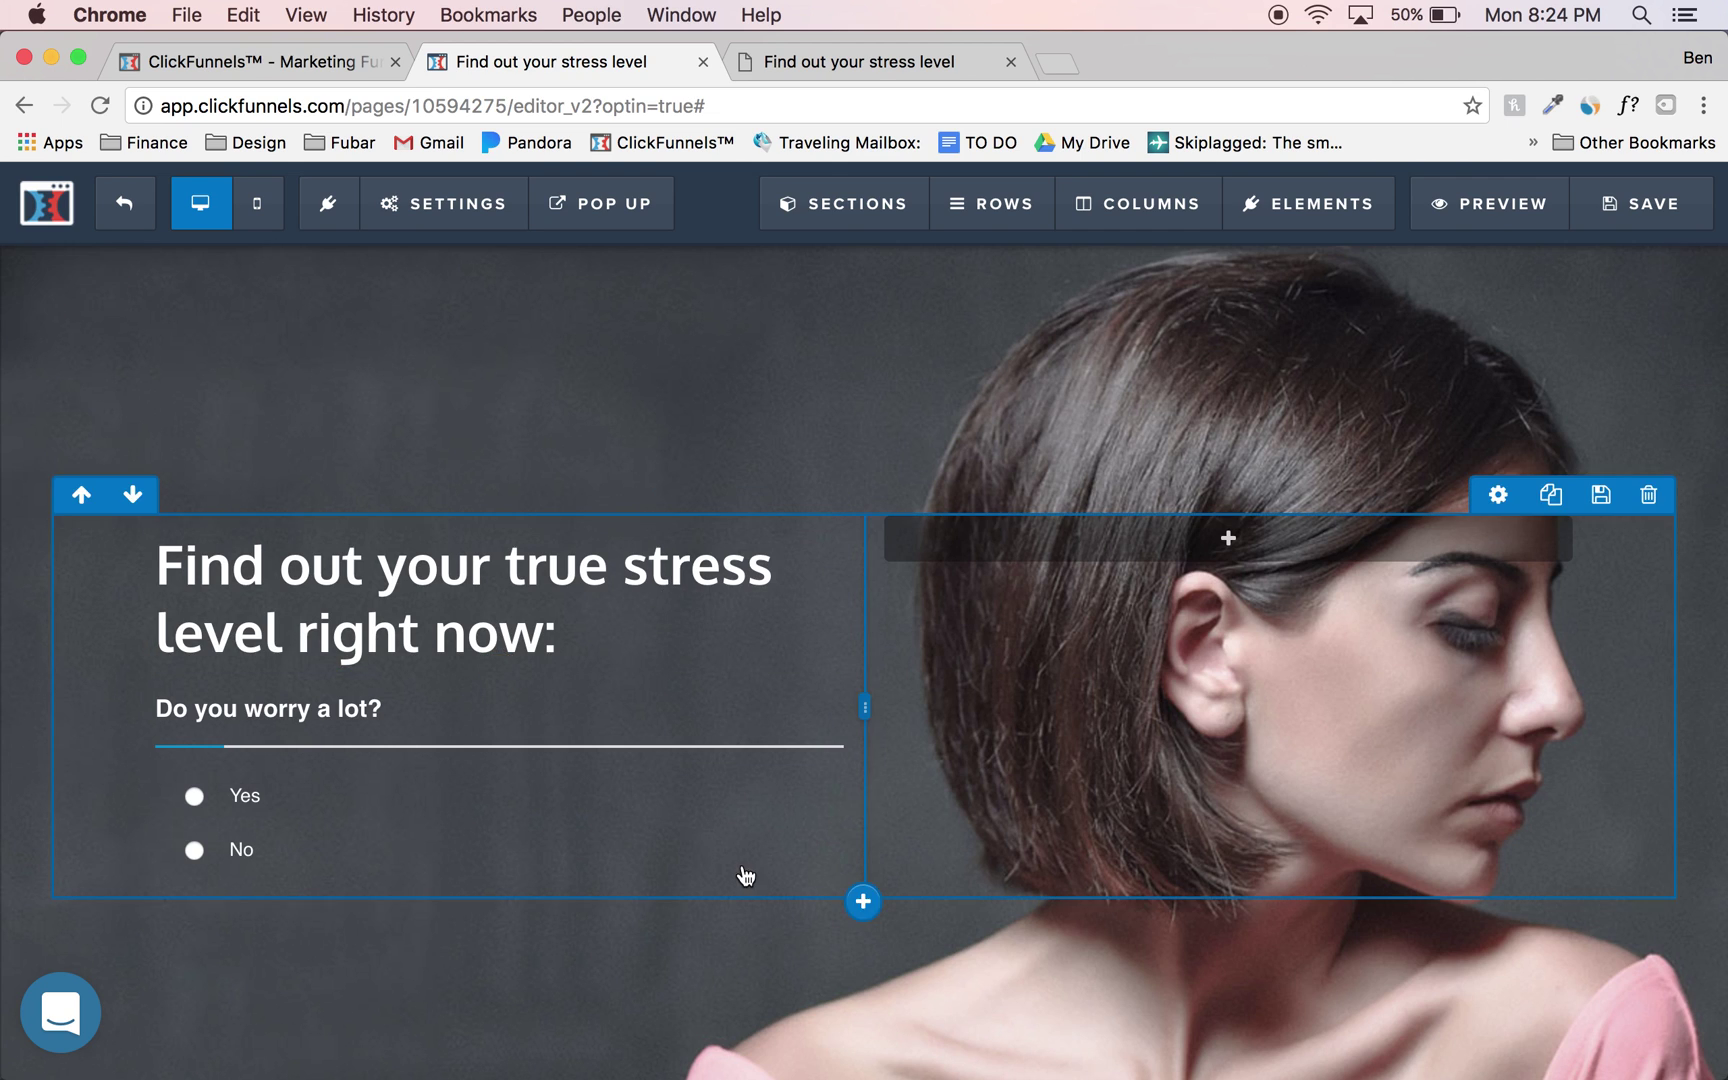
click(256, 207)
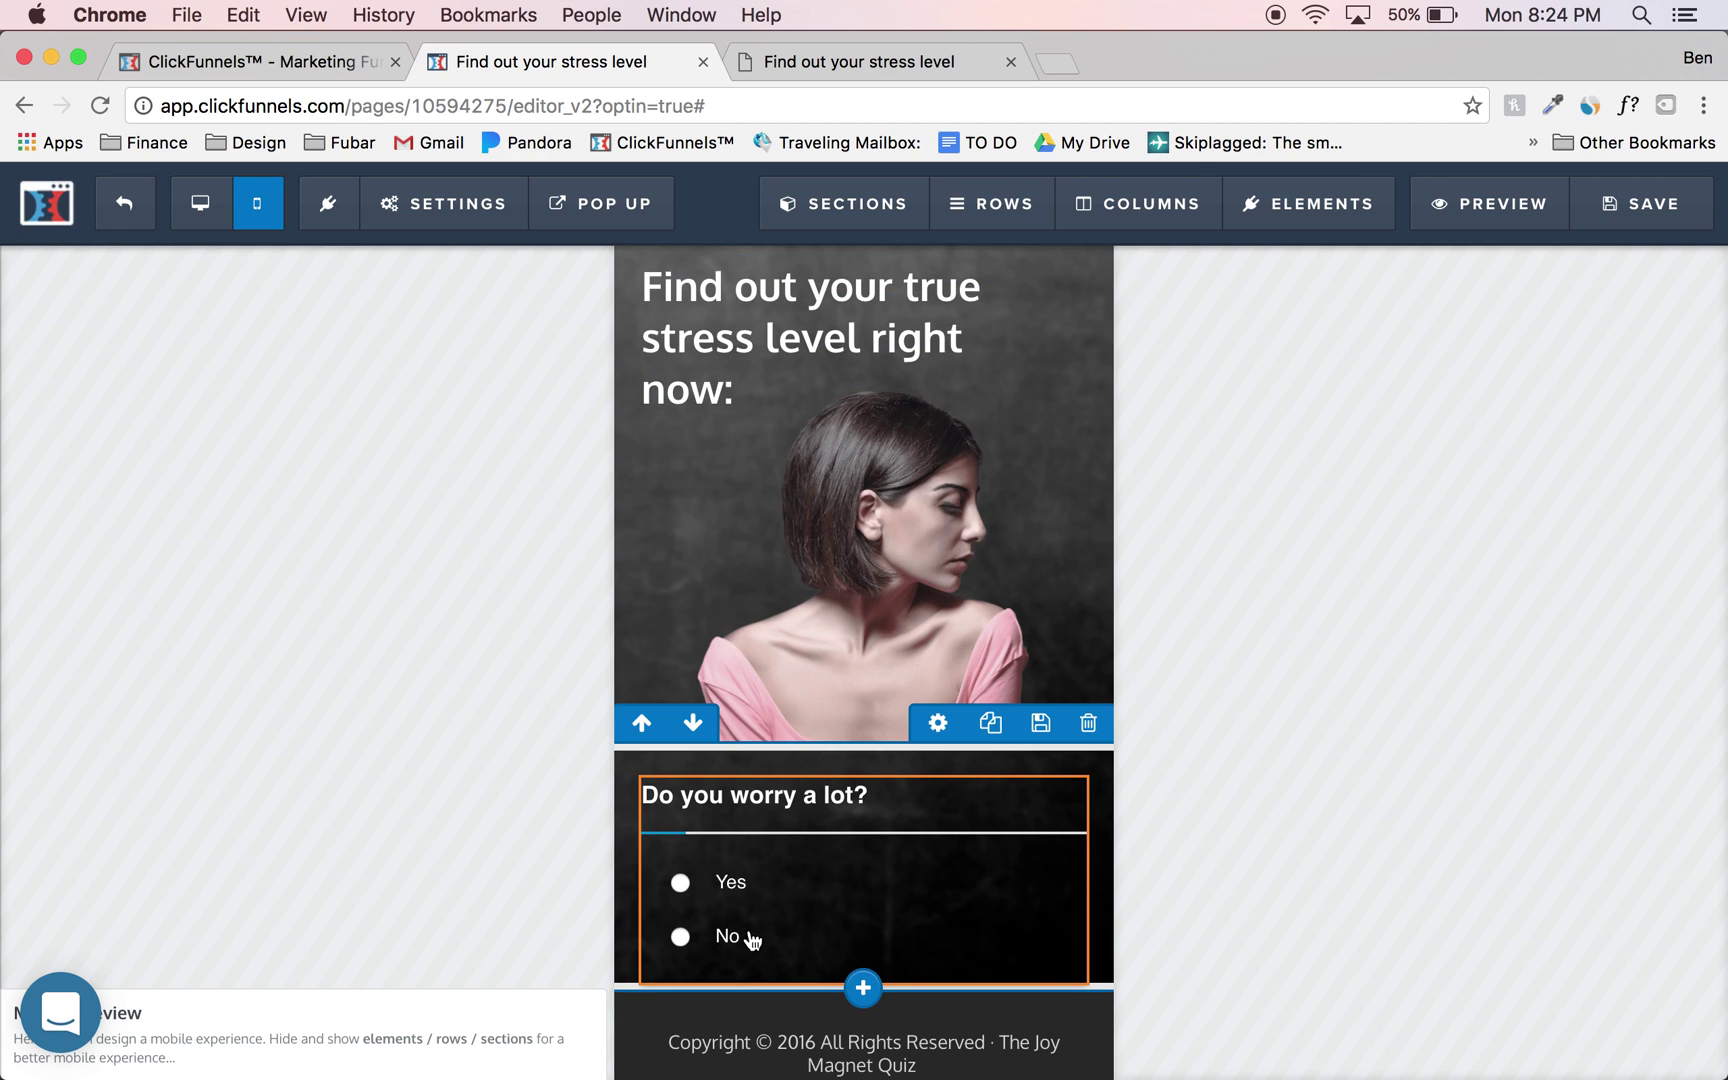
click(202, 198)
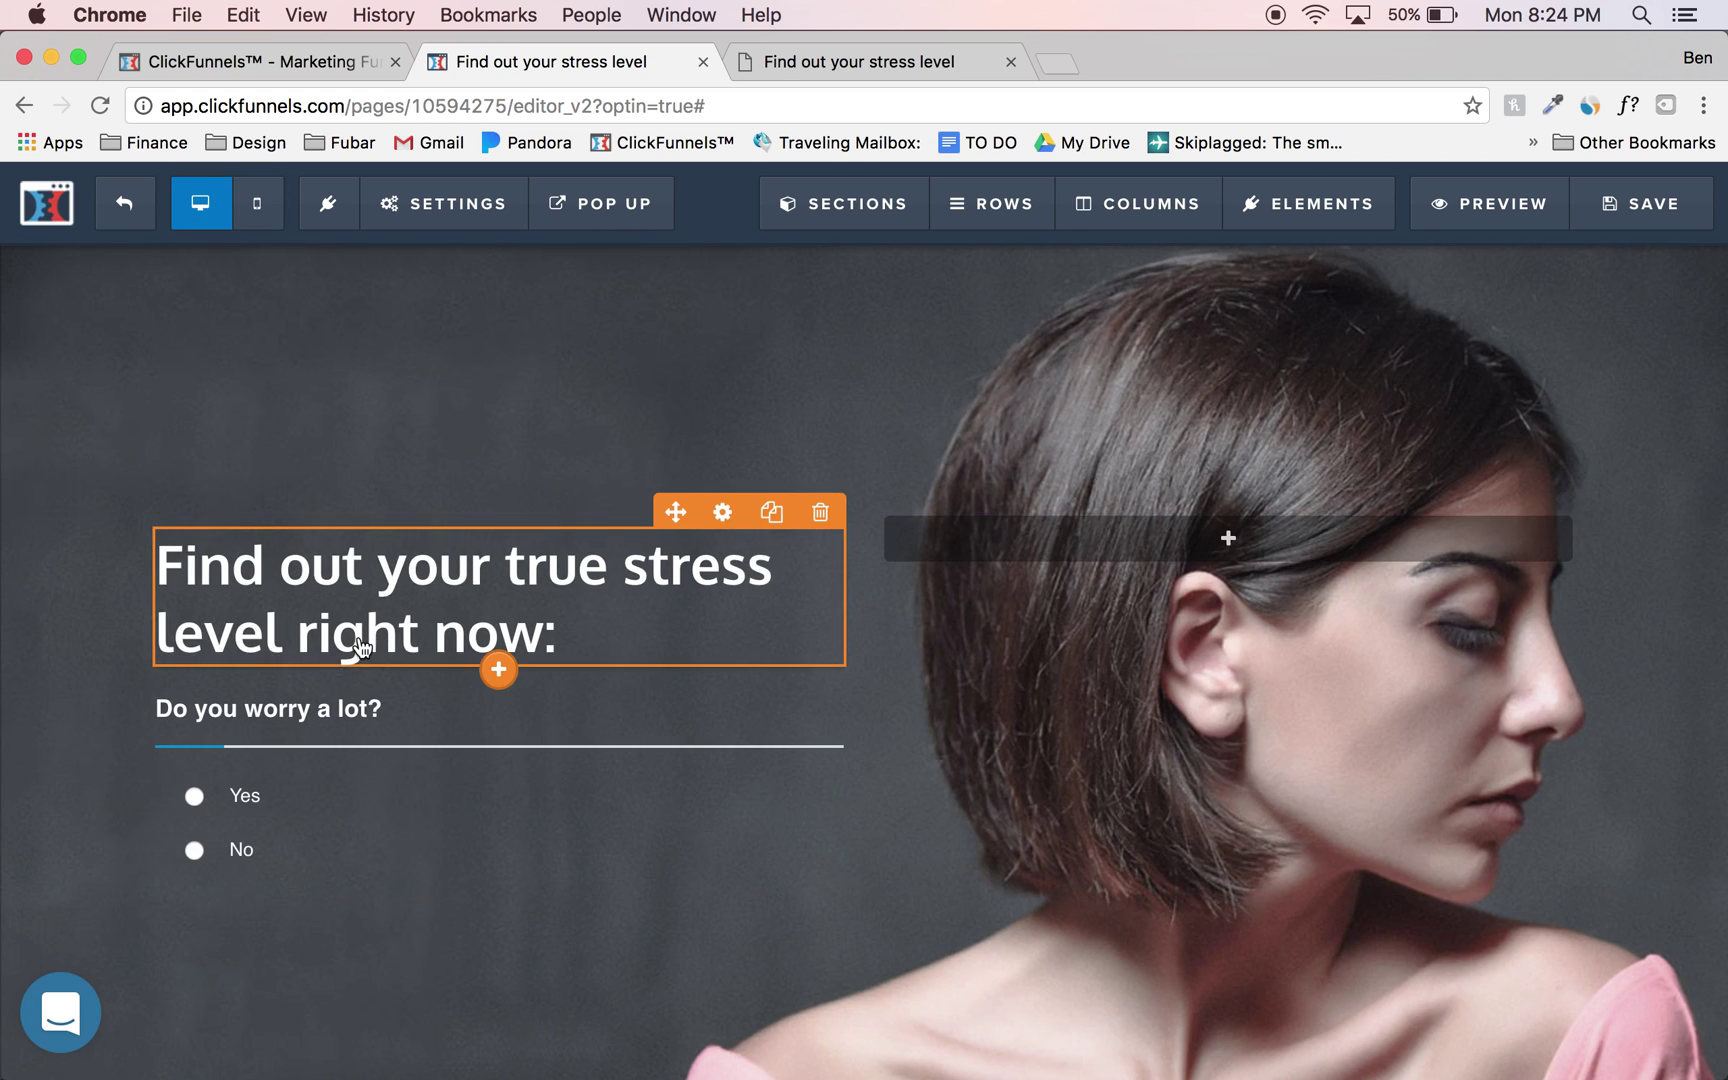
click(257, 203)
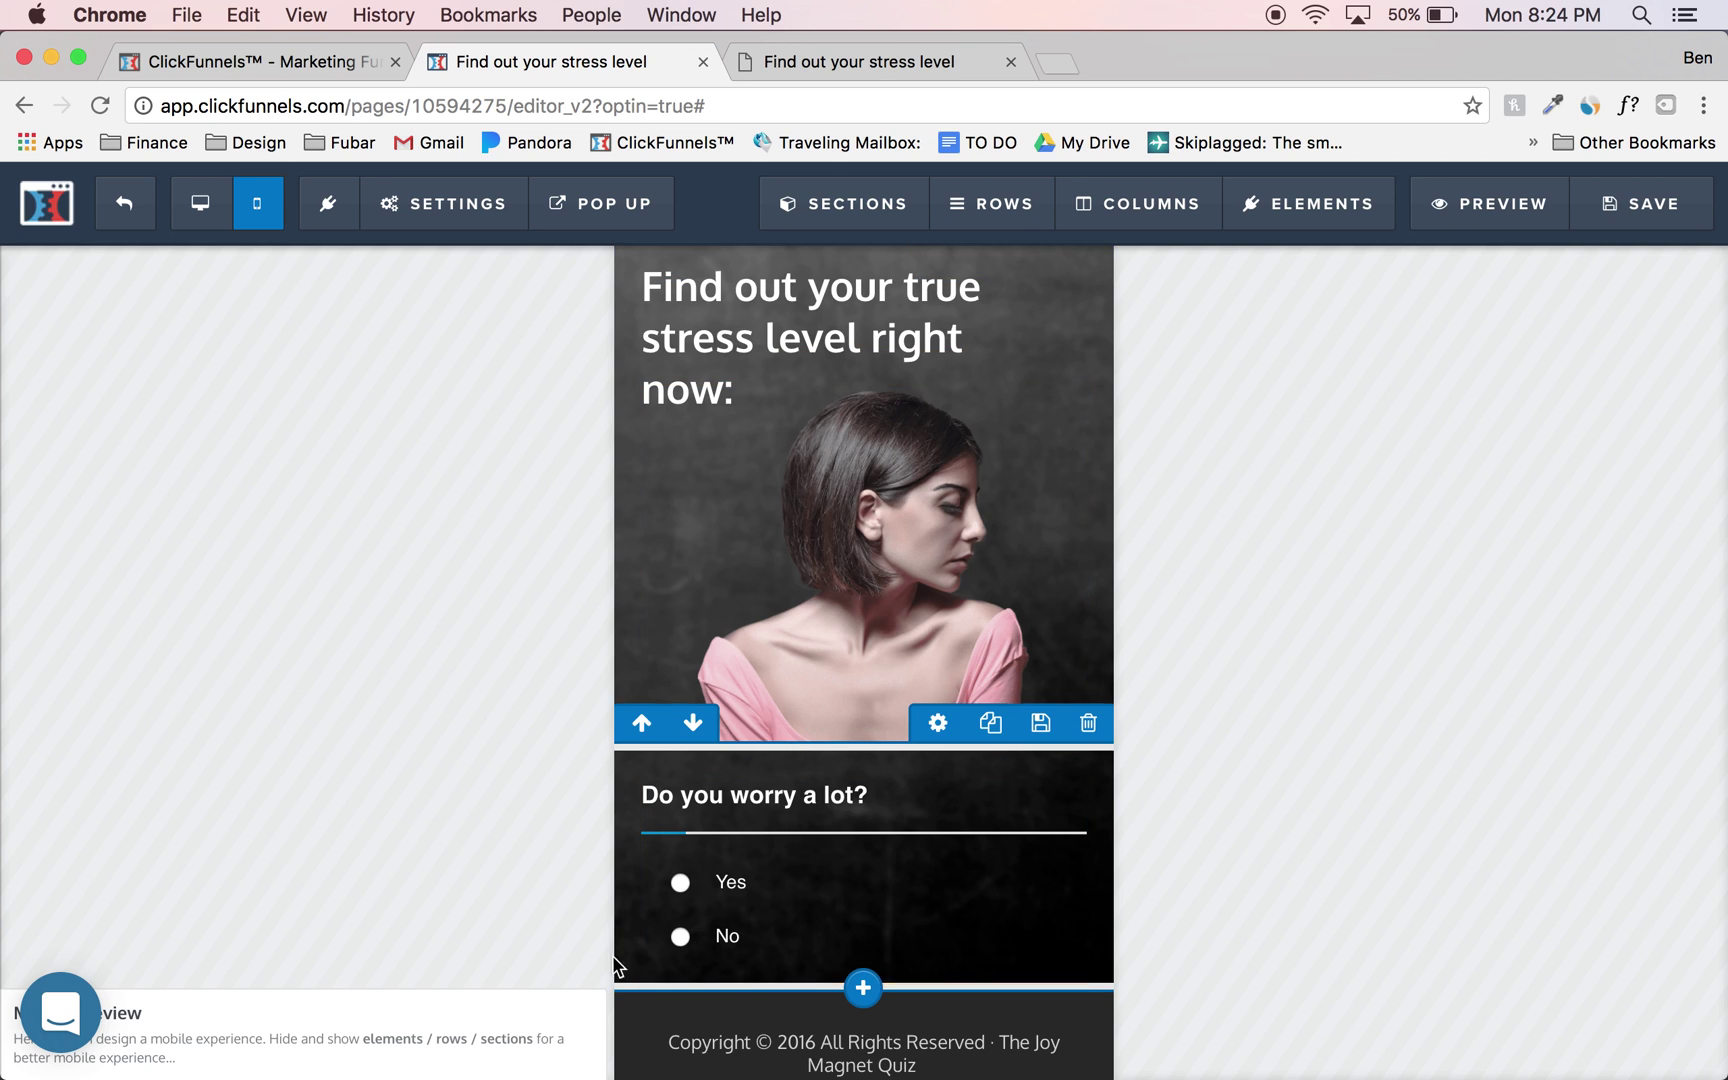
click(943, 726)
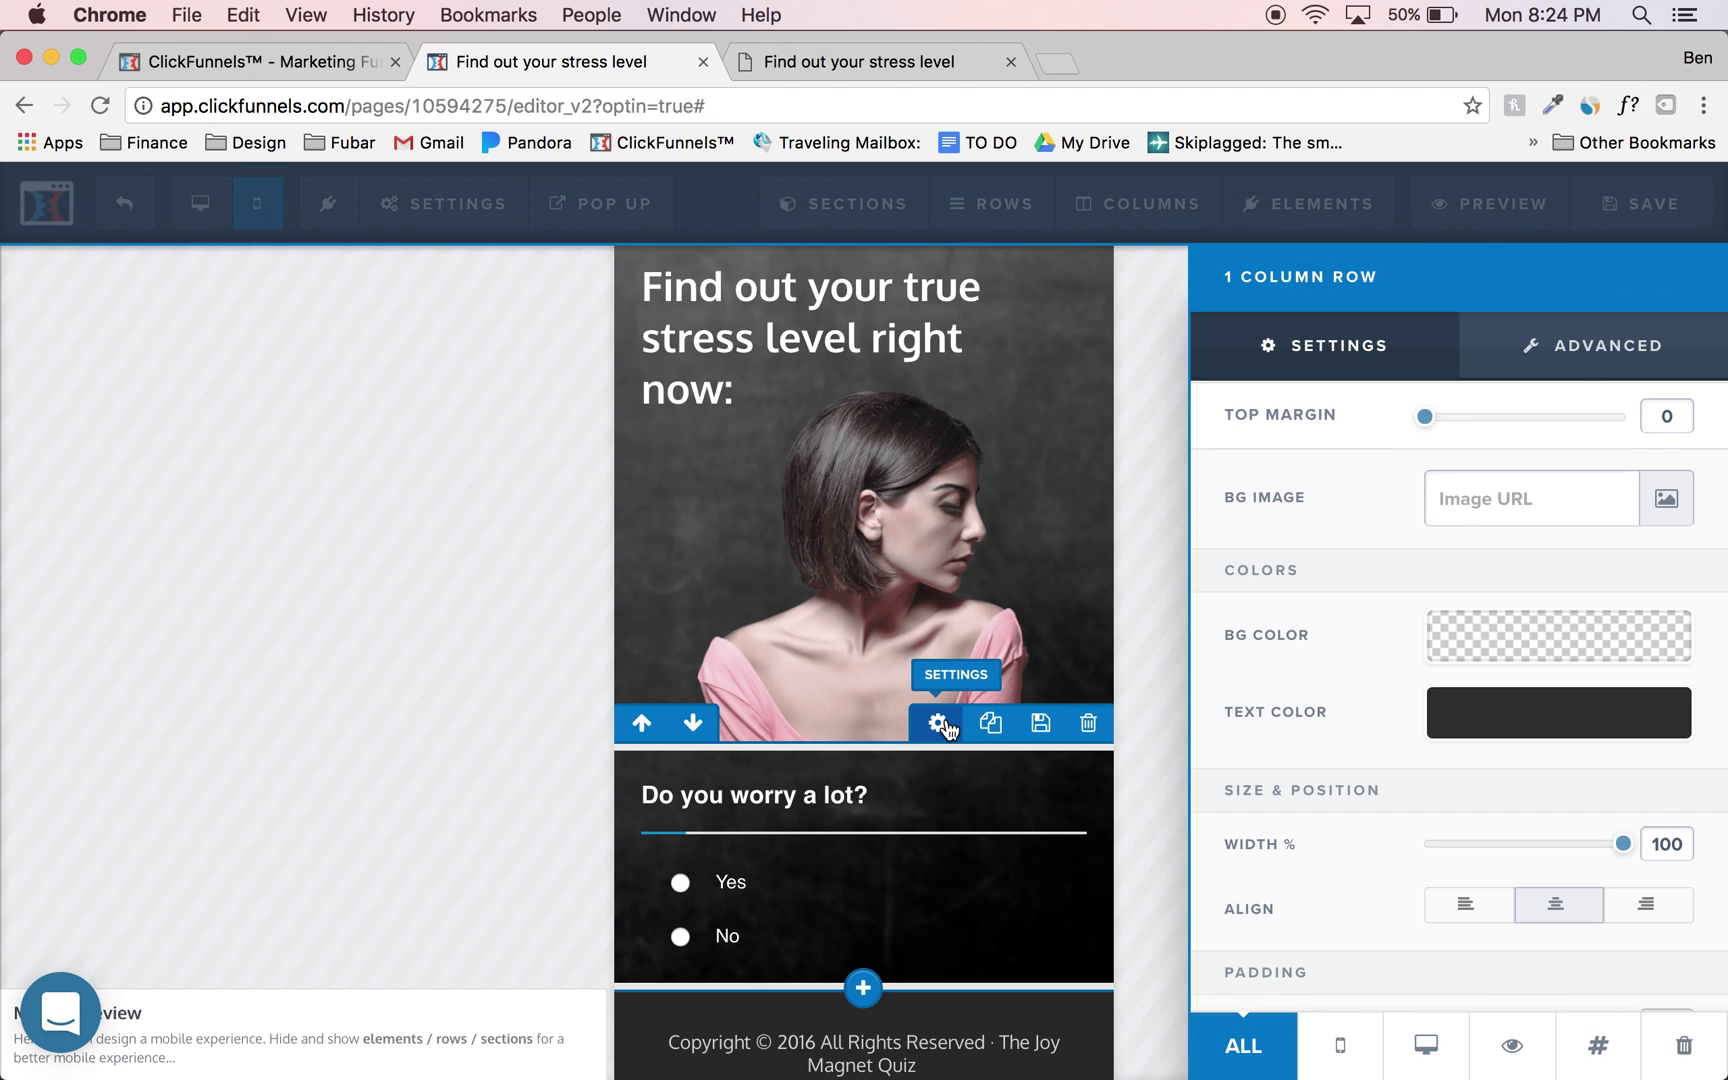
click(1596, 362)
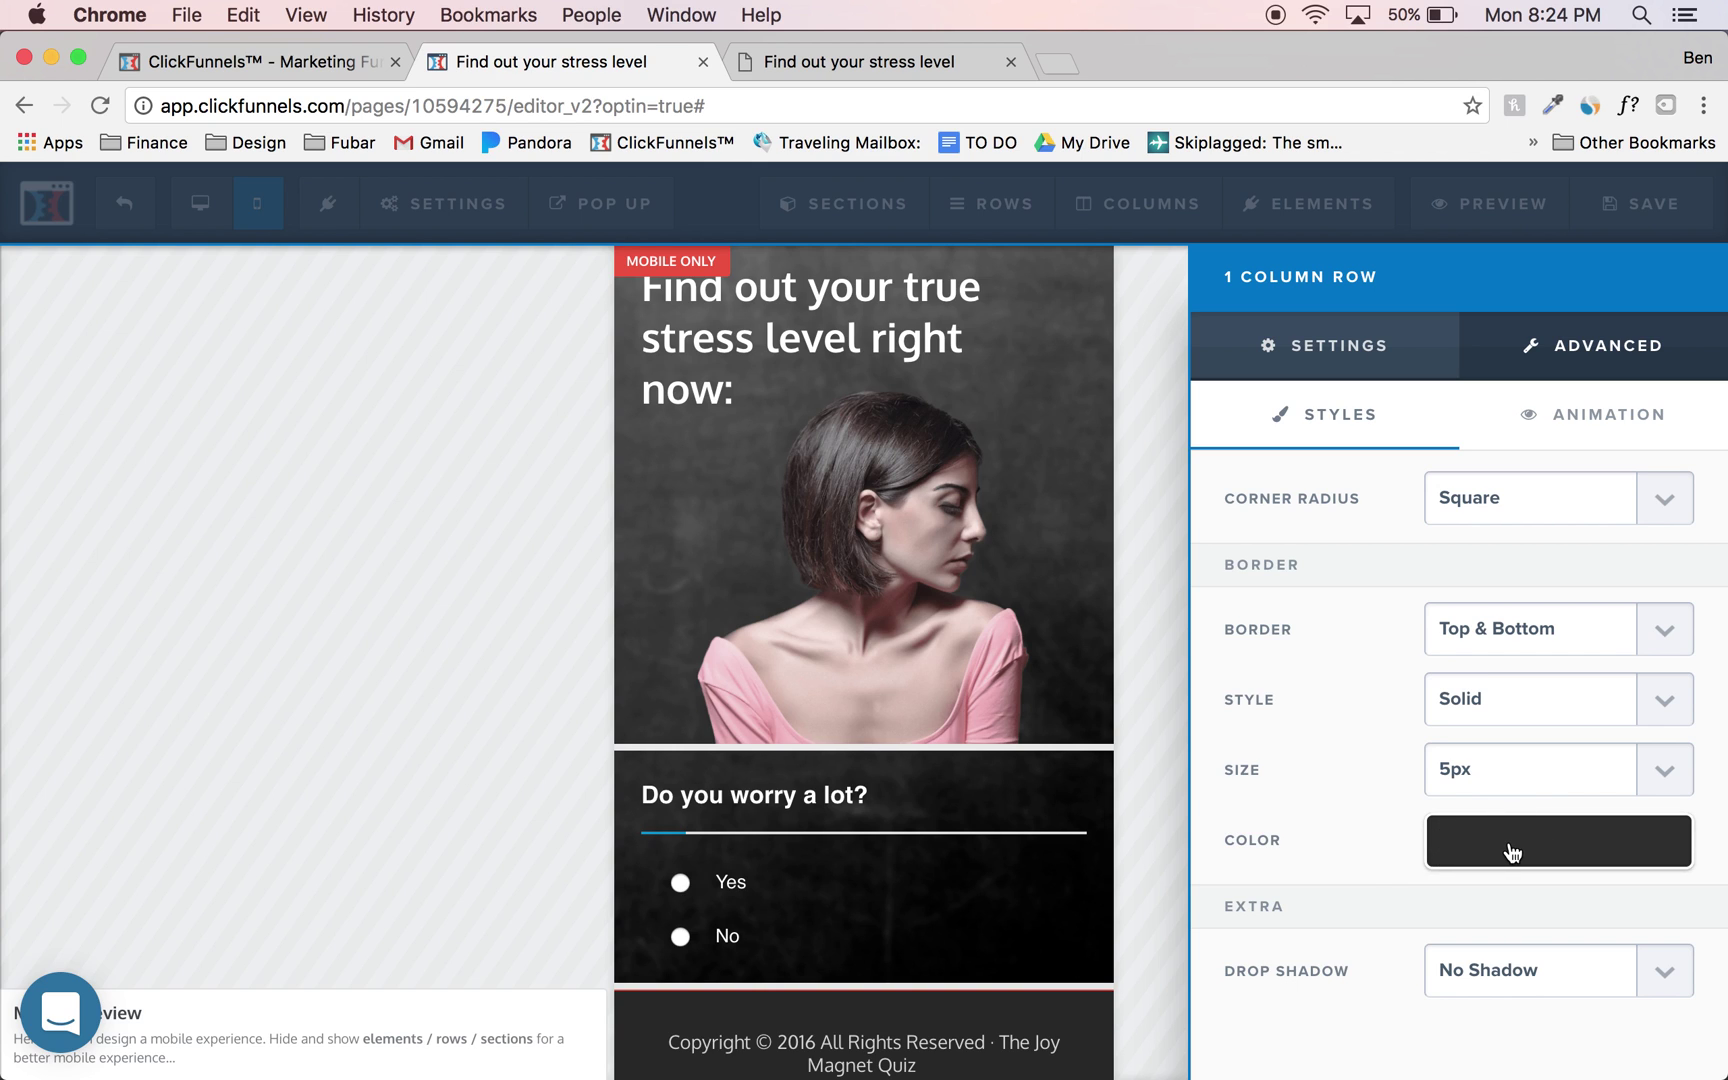
click(1074, 762)
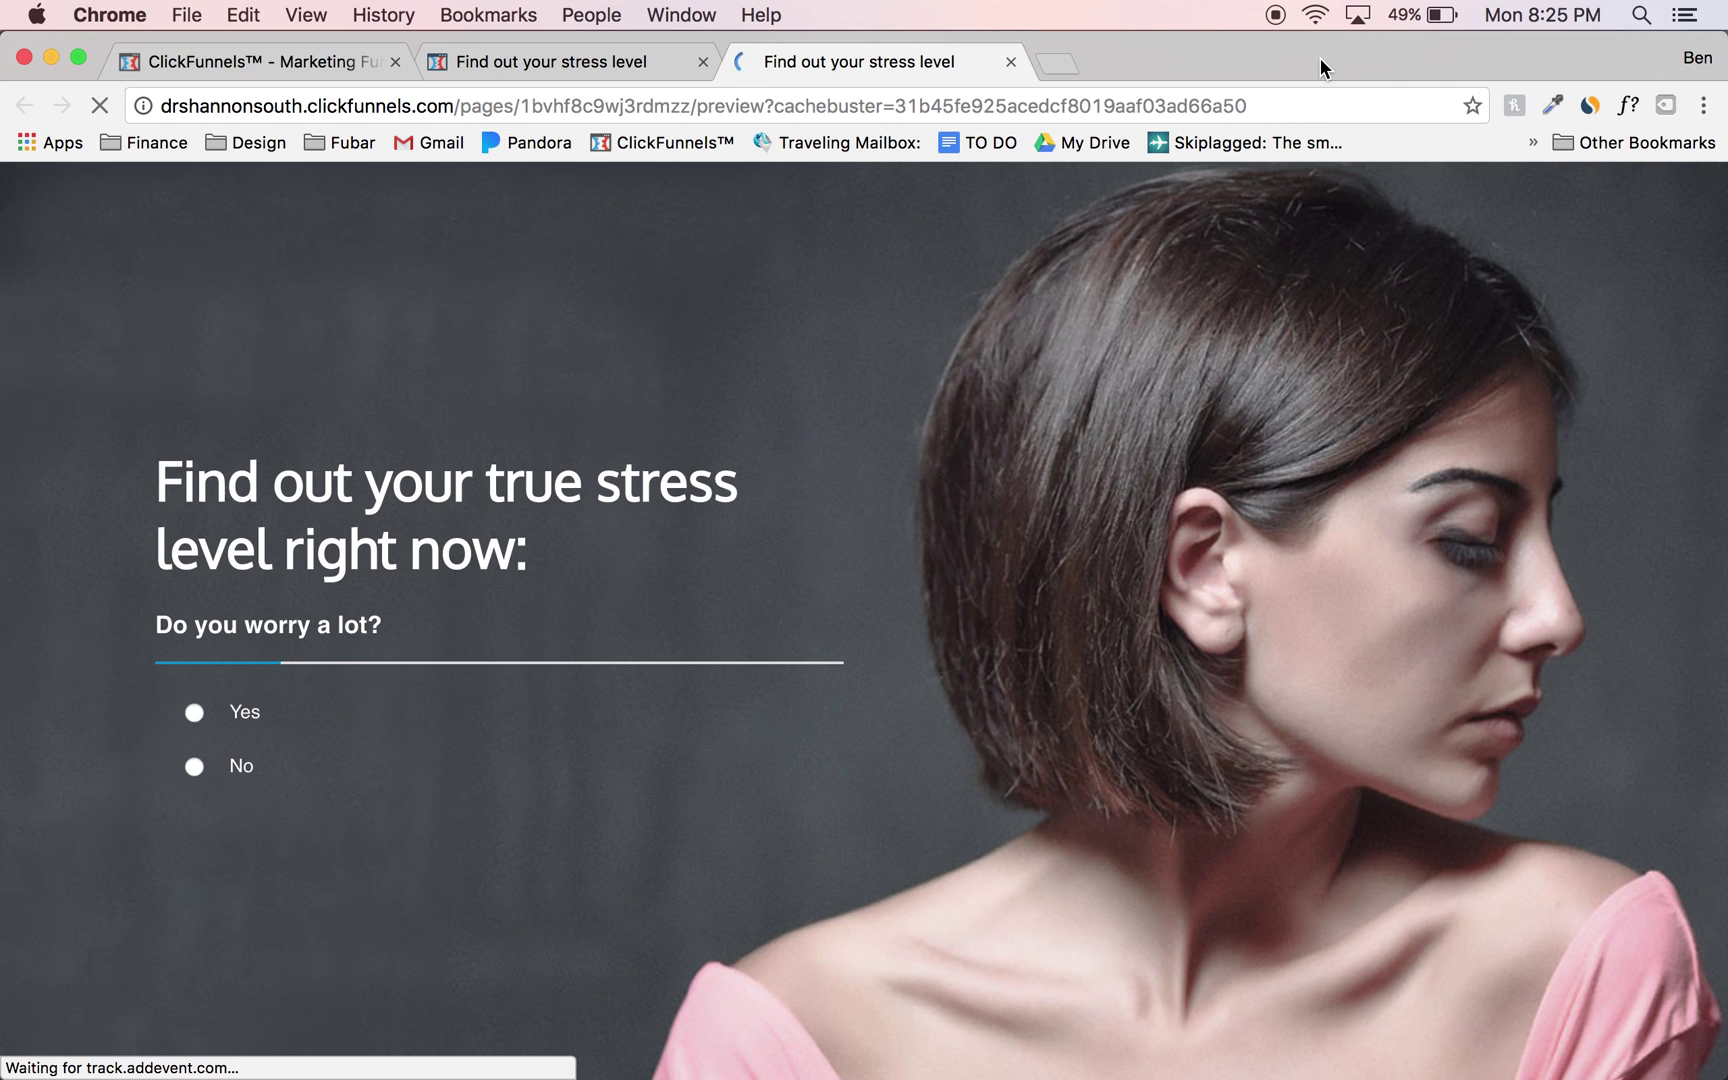
click(833, 112)
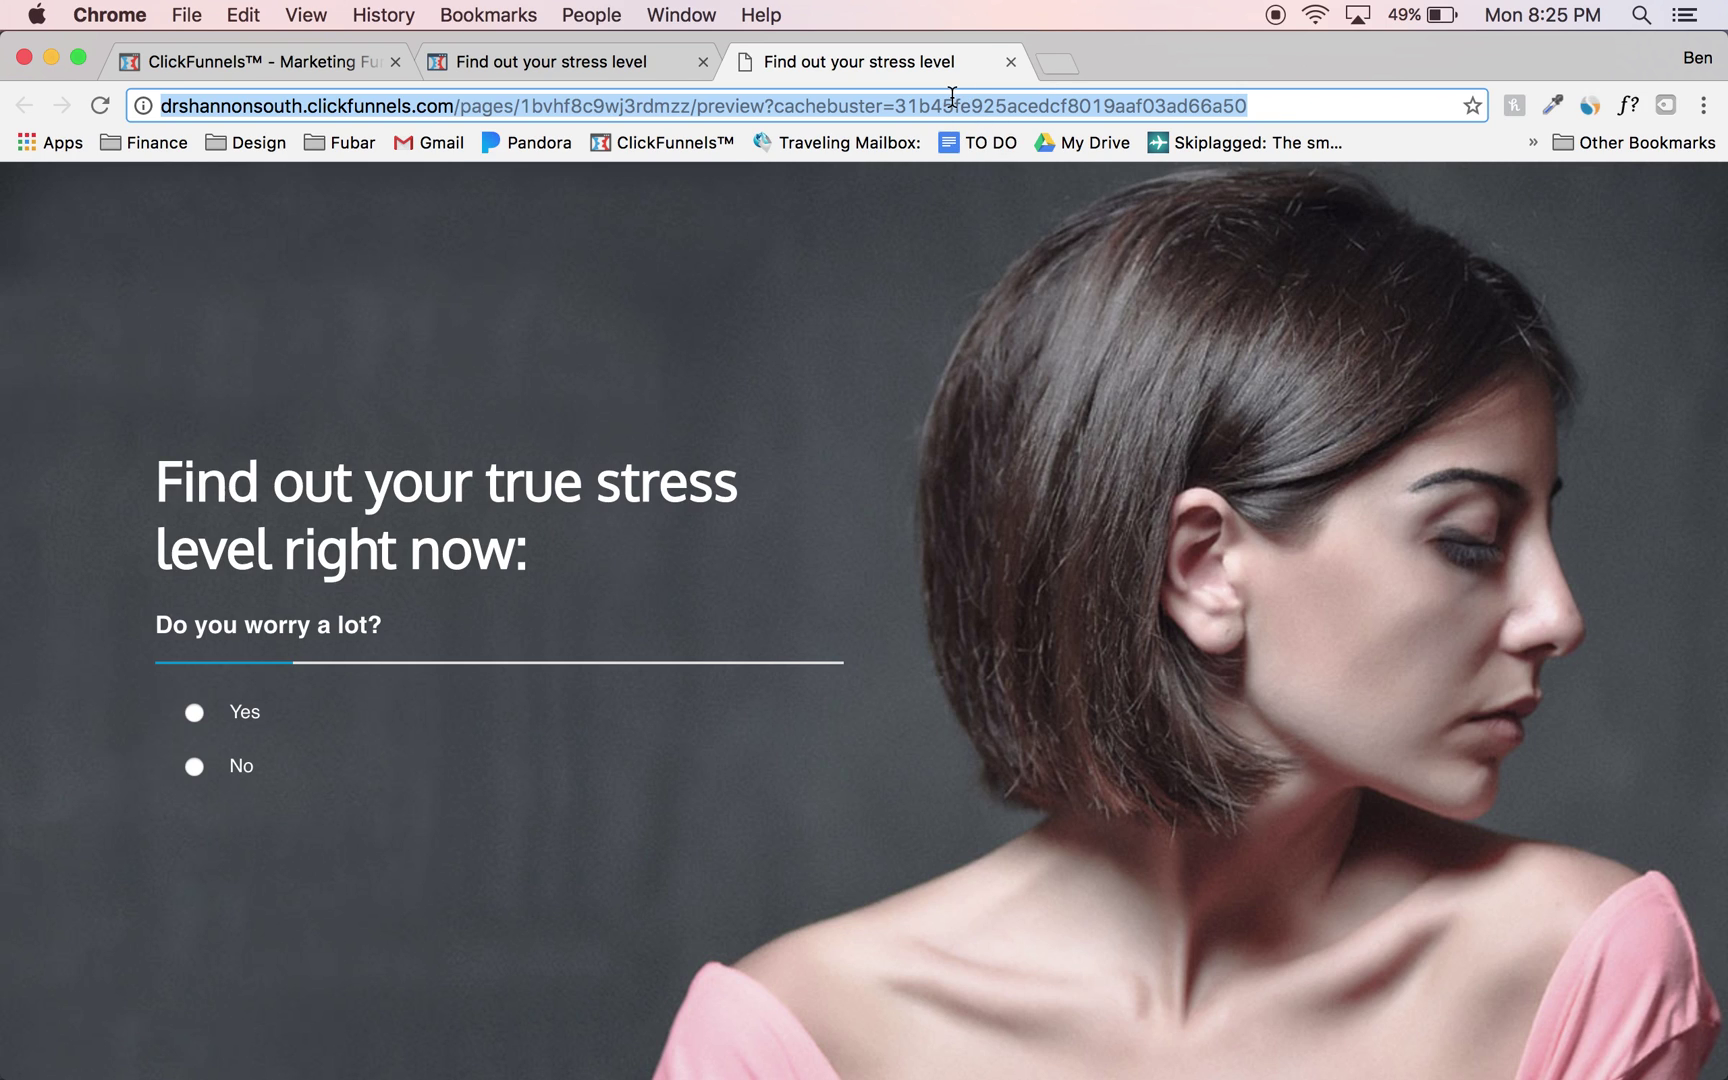
click(567, 67)
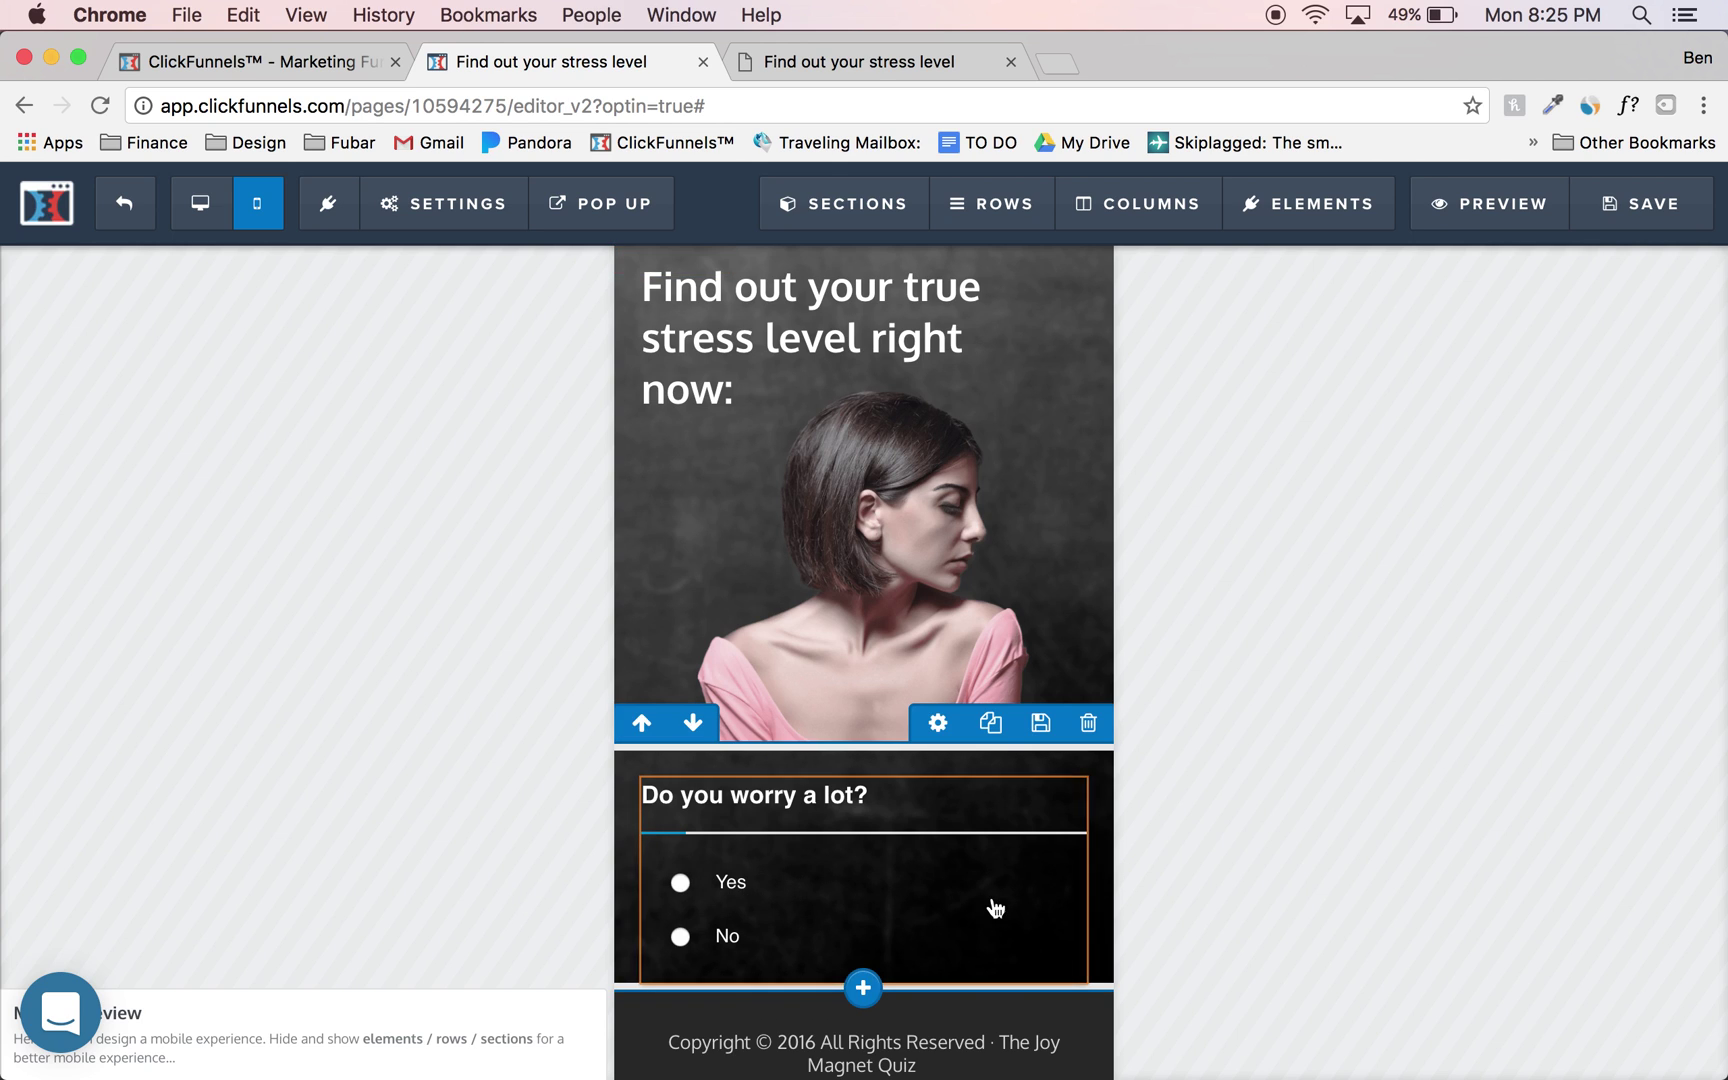
Give the mobile-only quiz image a top margin of -2
click(883, 613)
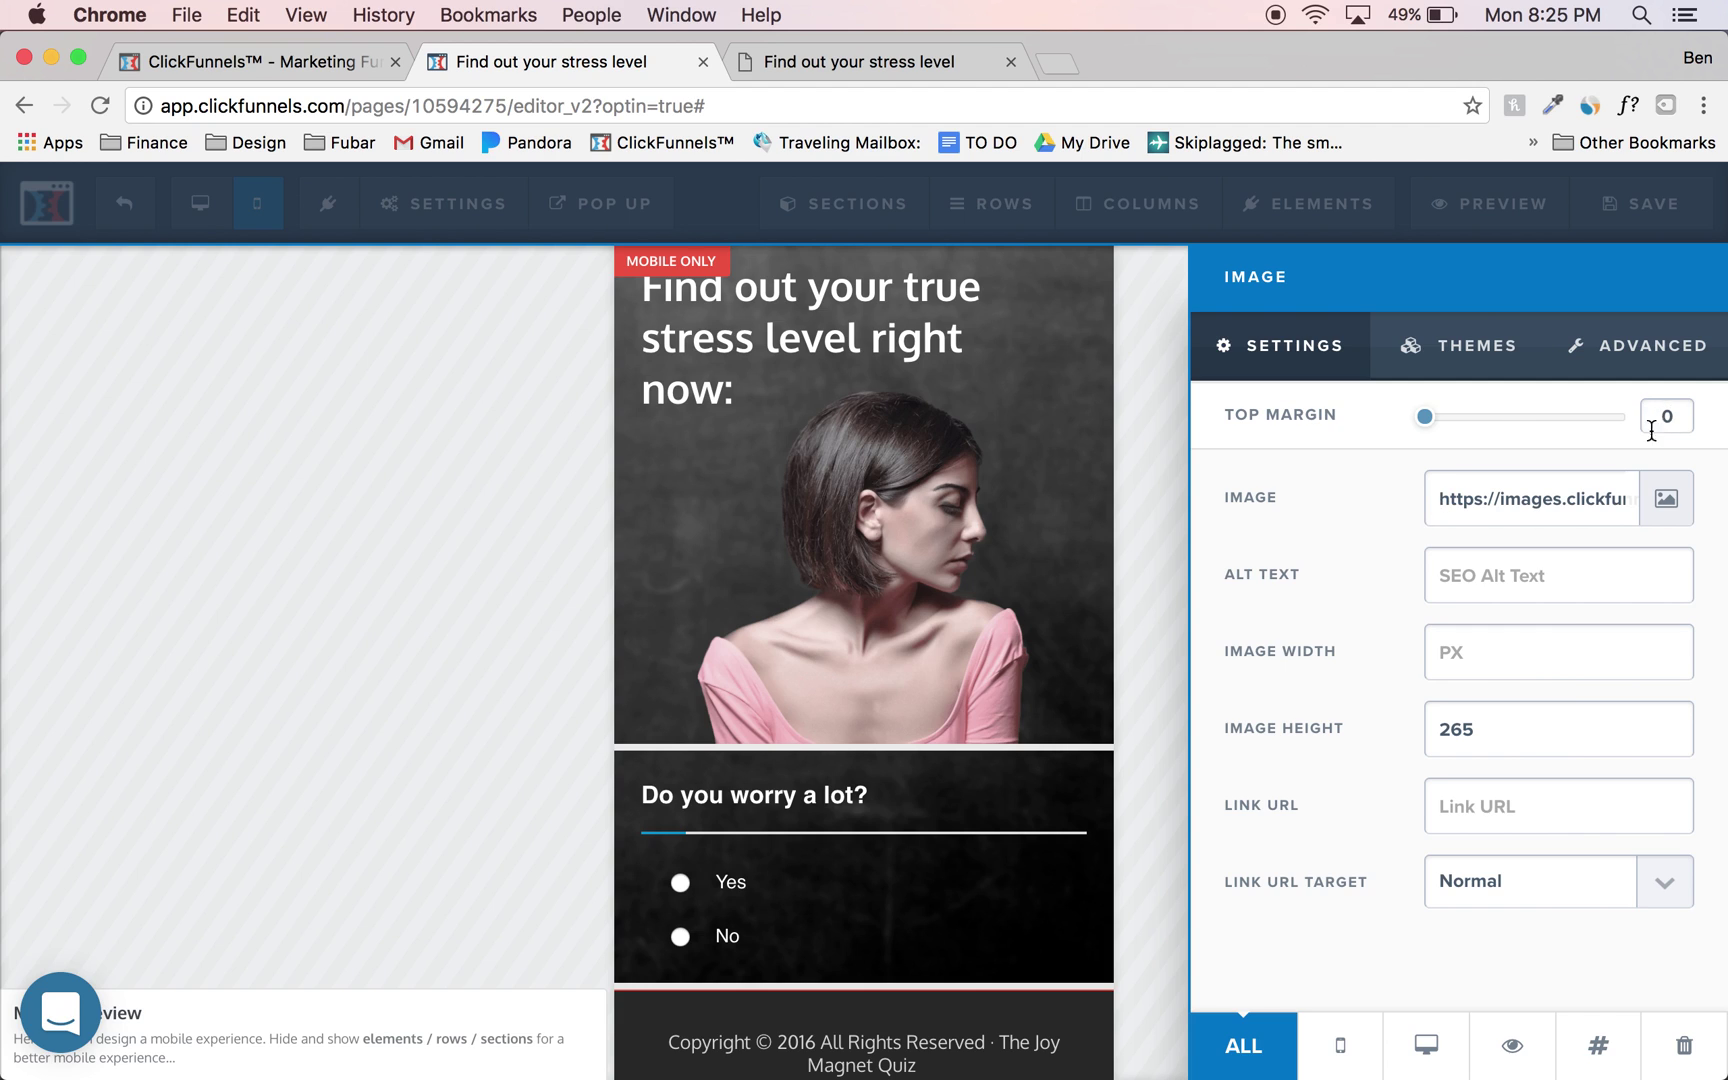
double_click(1680, 416)
text(-2)
click(690, 602)
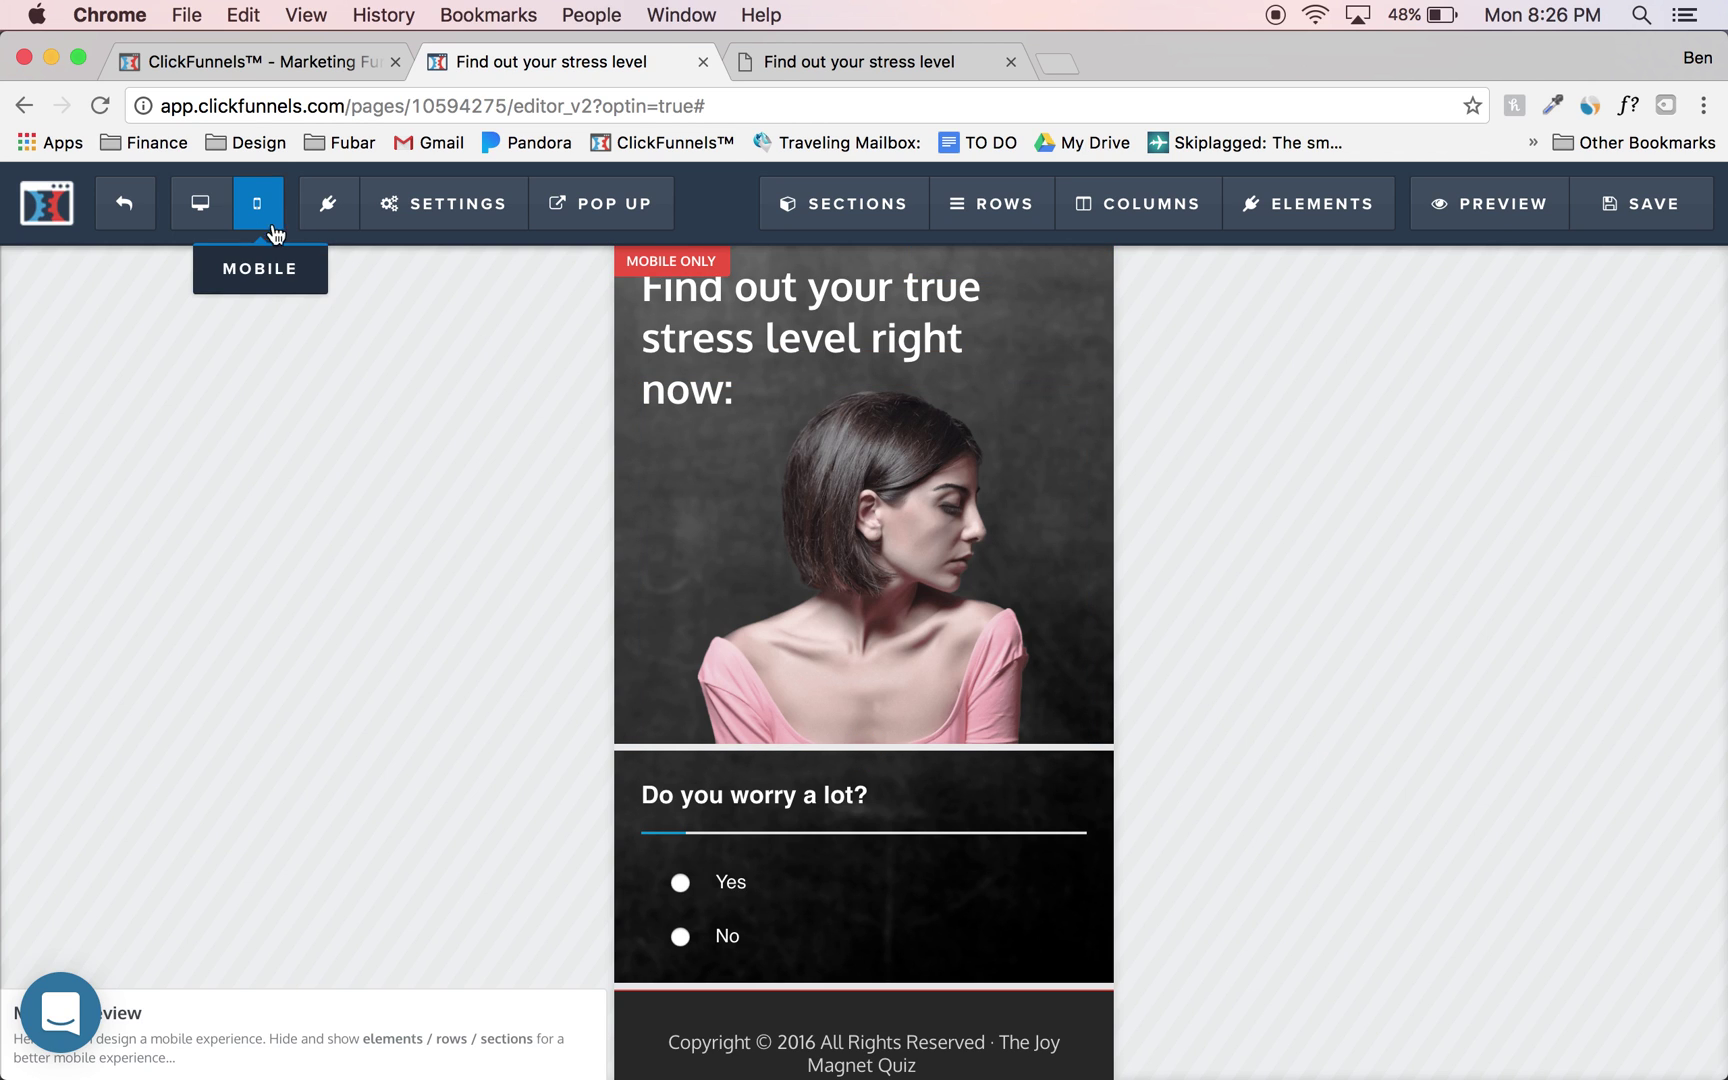
click(201, 208)
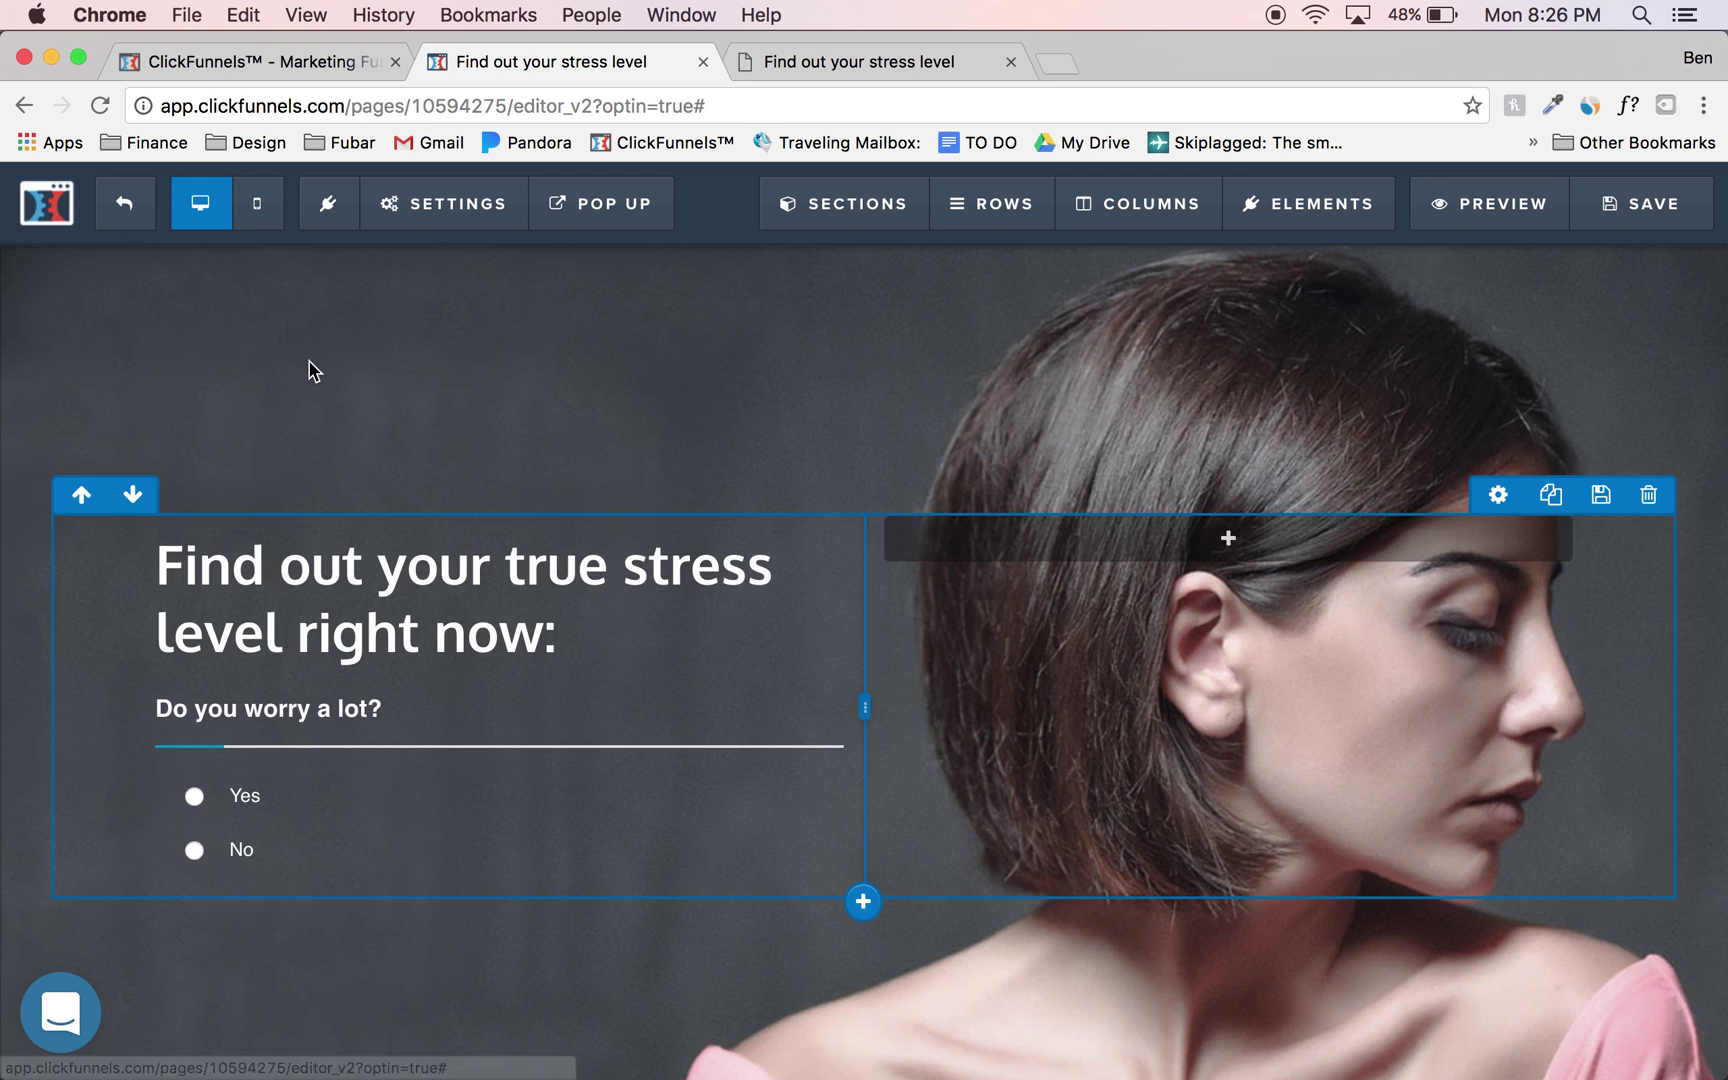
click(284, 214)
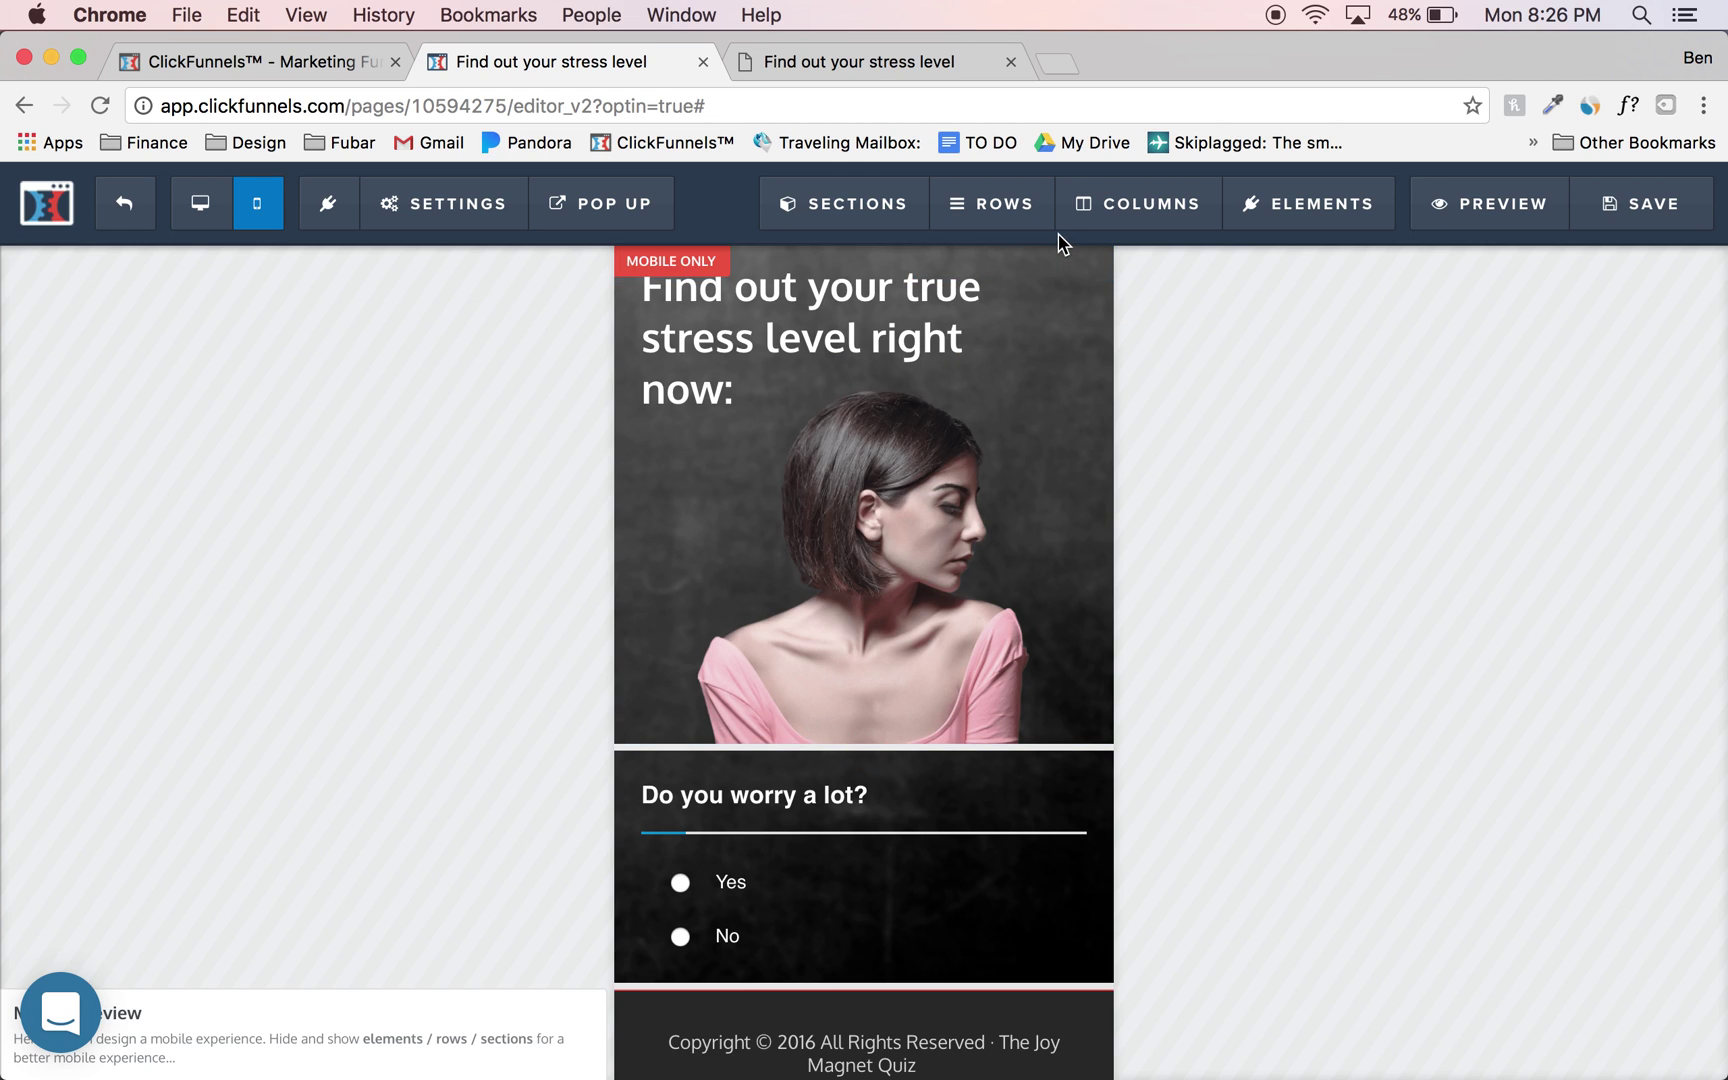
mouse_move(1040, 262)
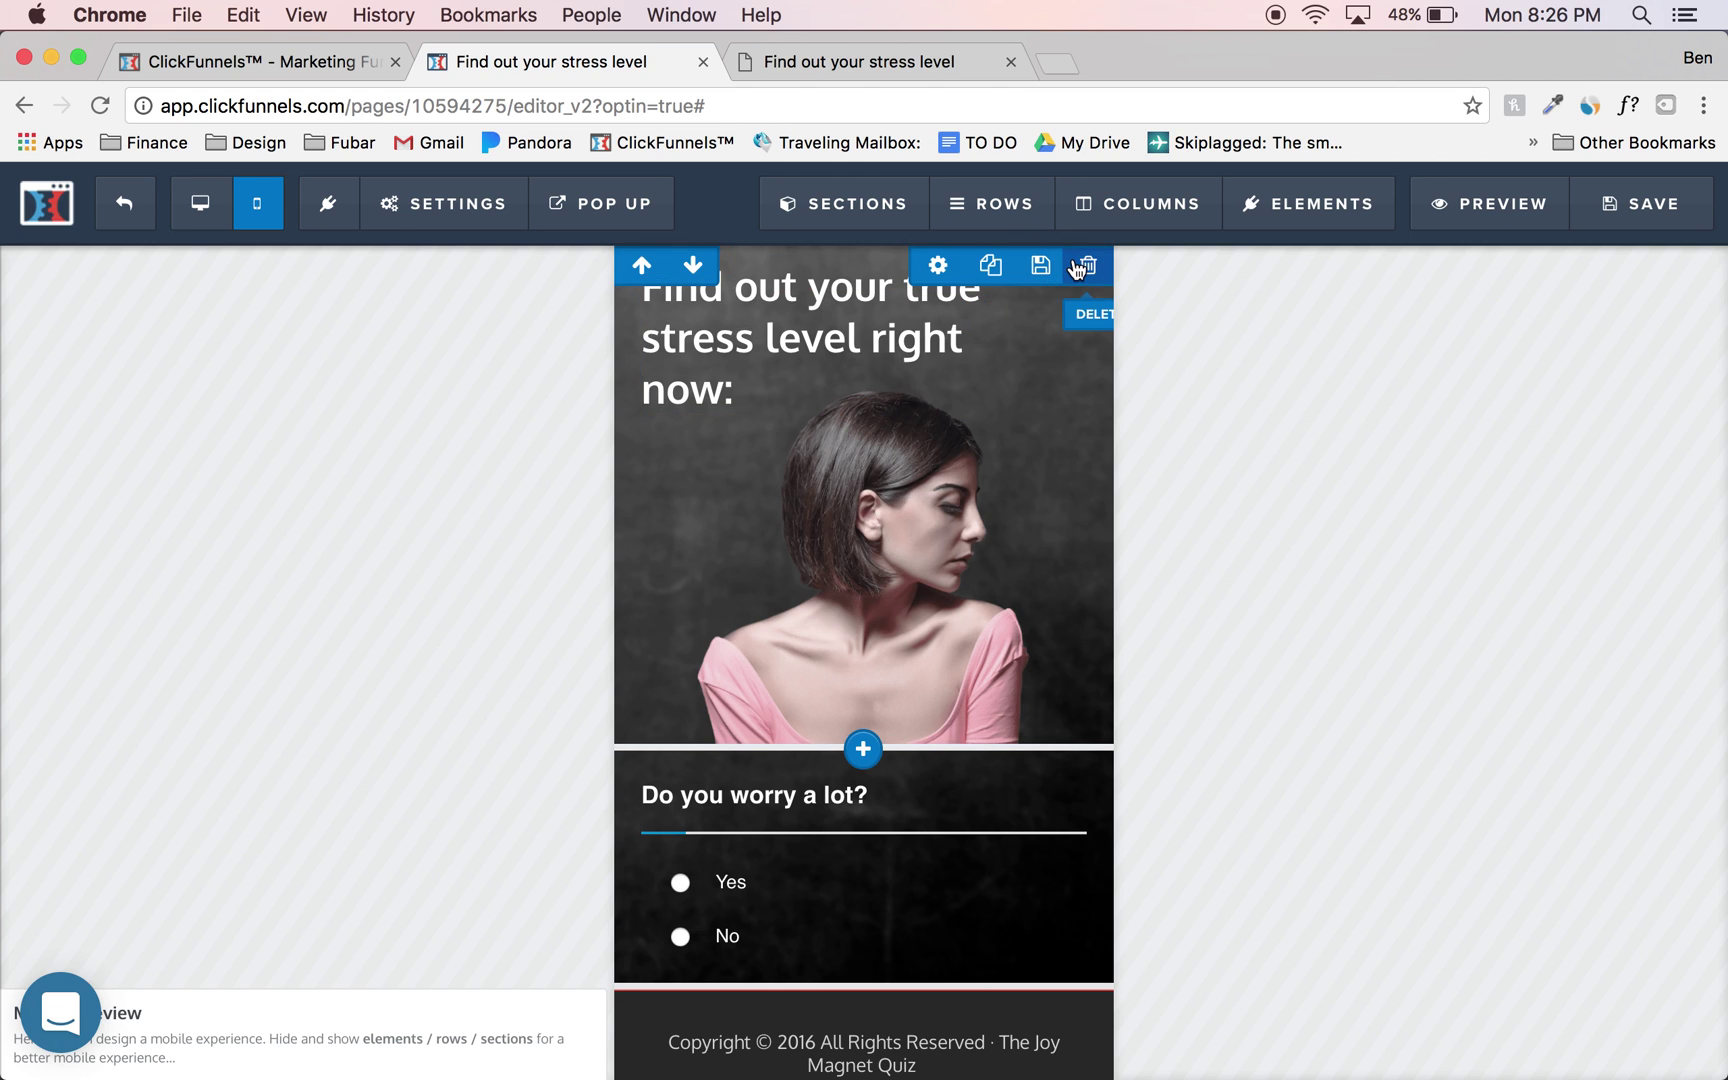
mouse_move(372, 233)
click(198, 204)
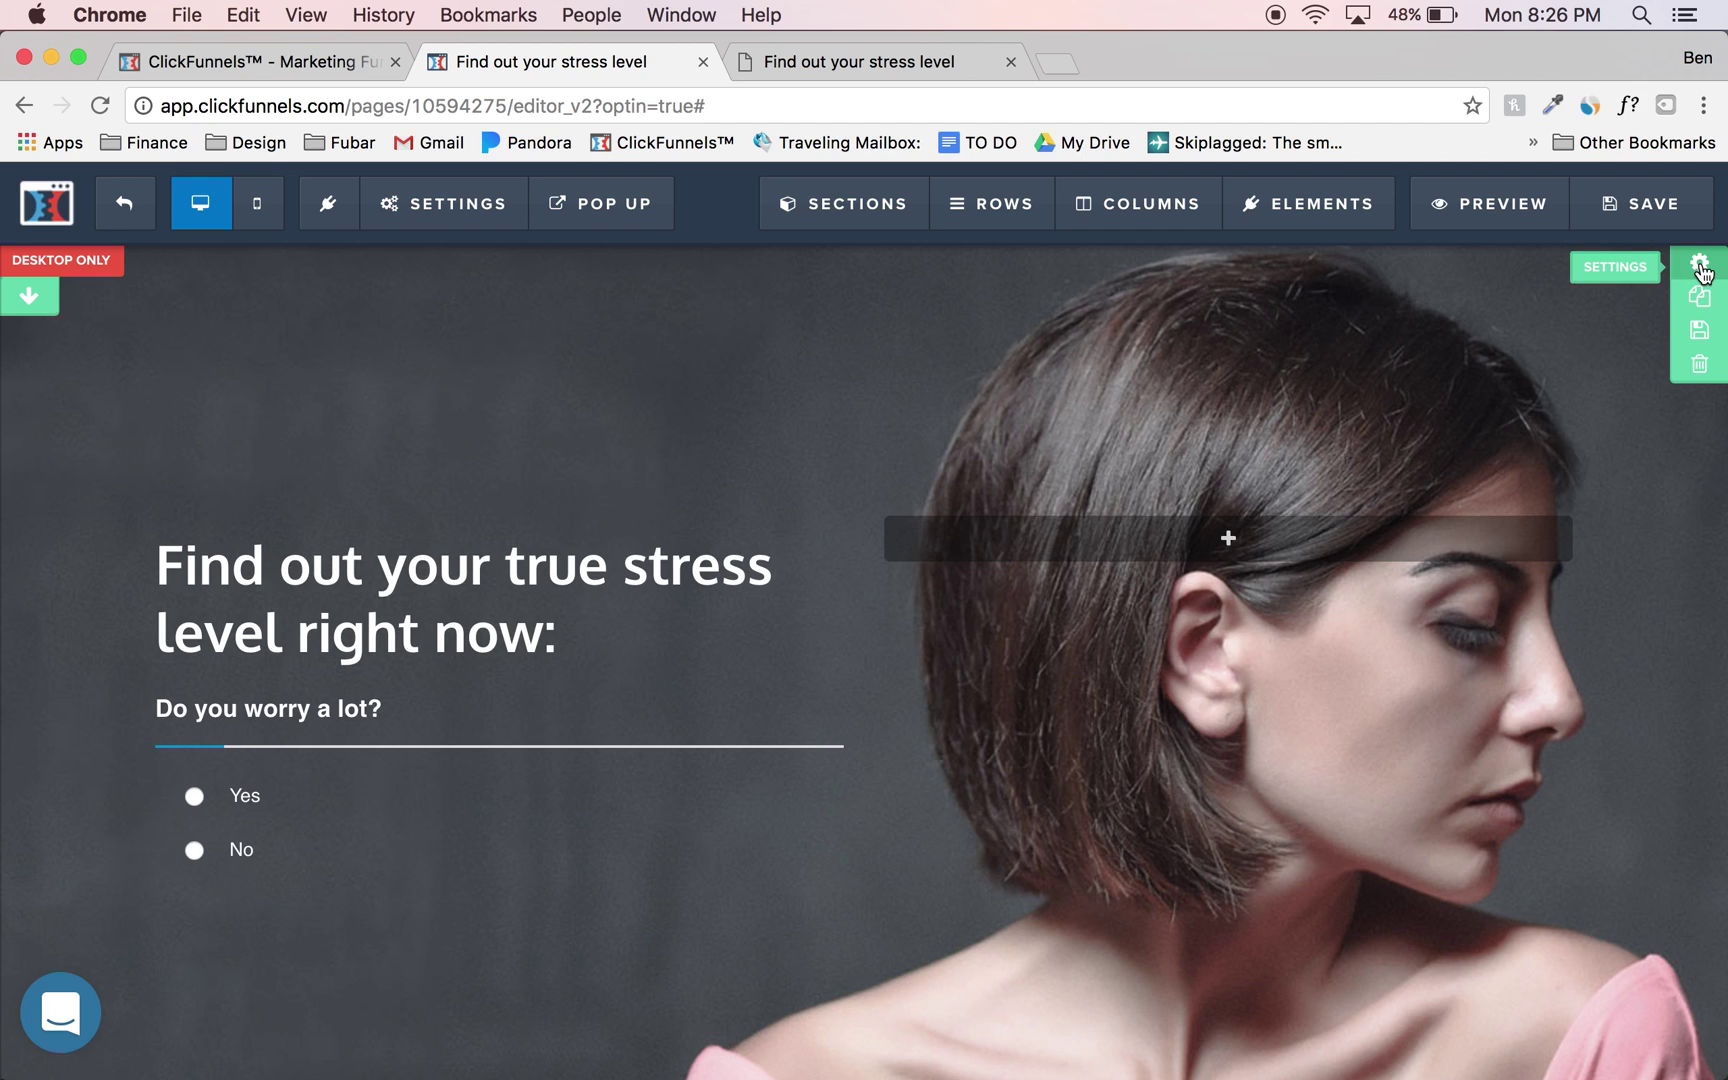
click(1700, 266)
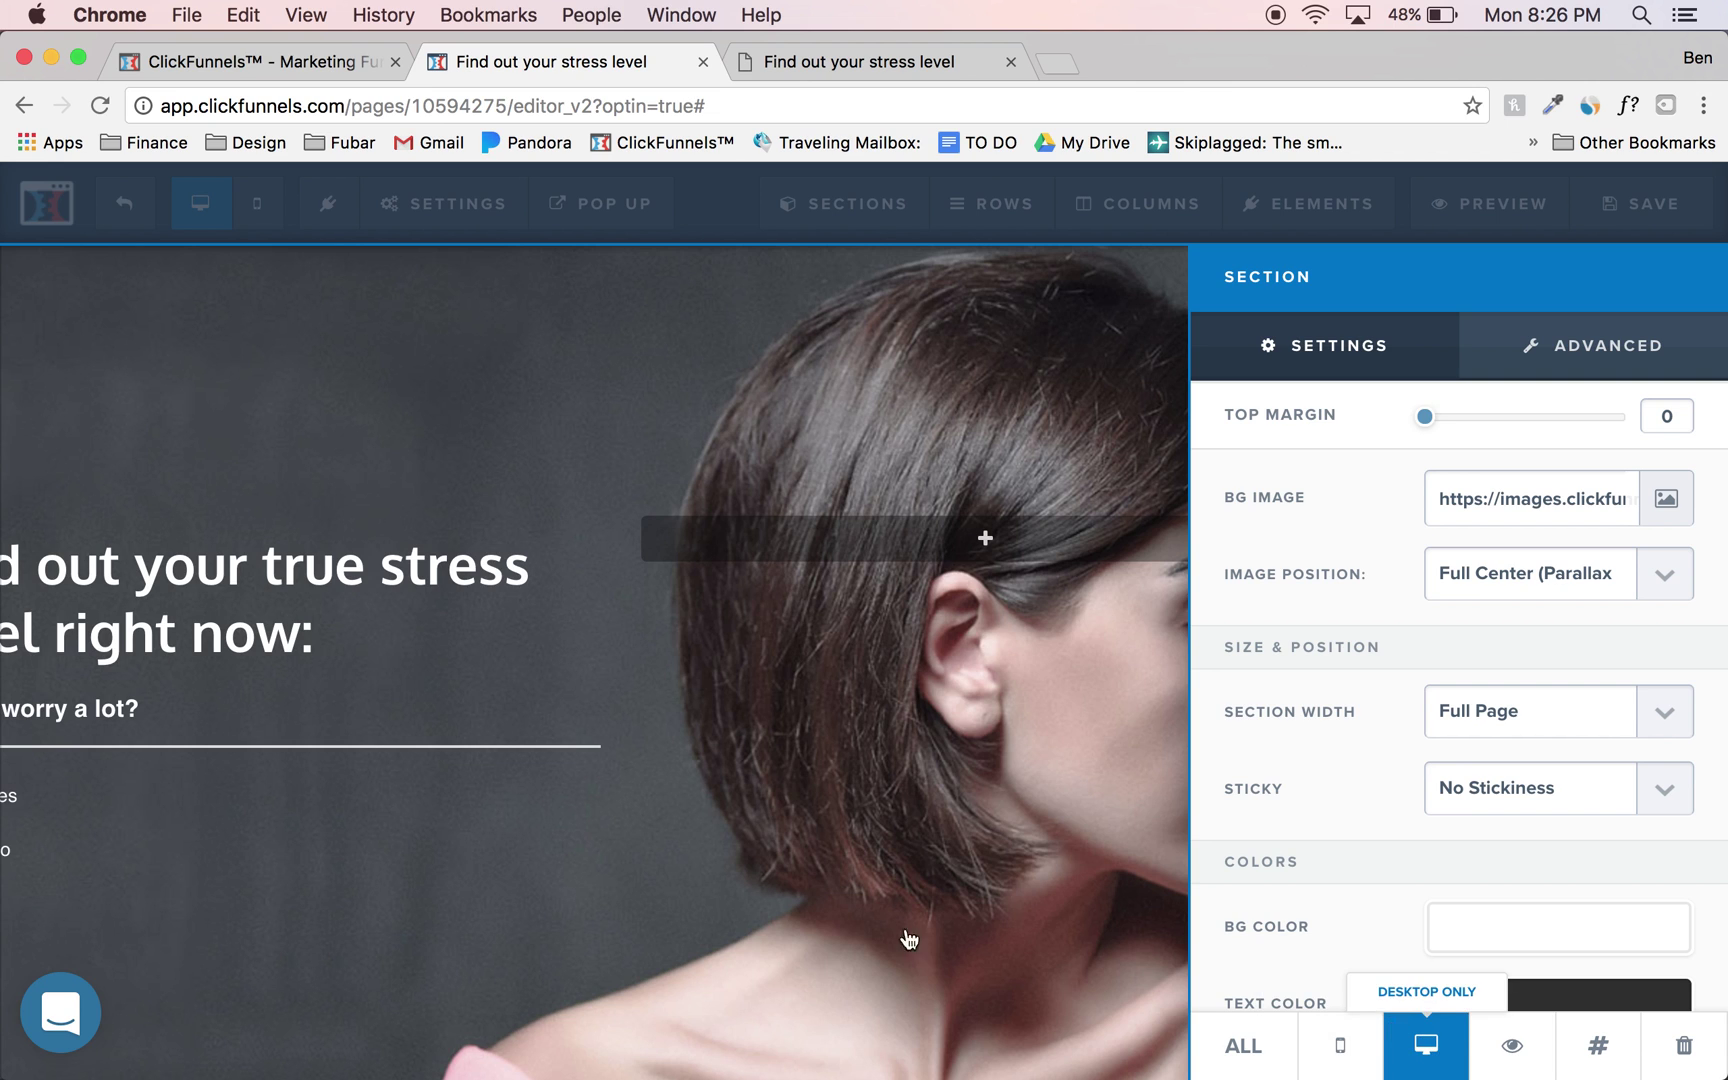
click(706, 885)
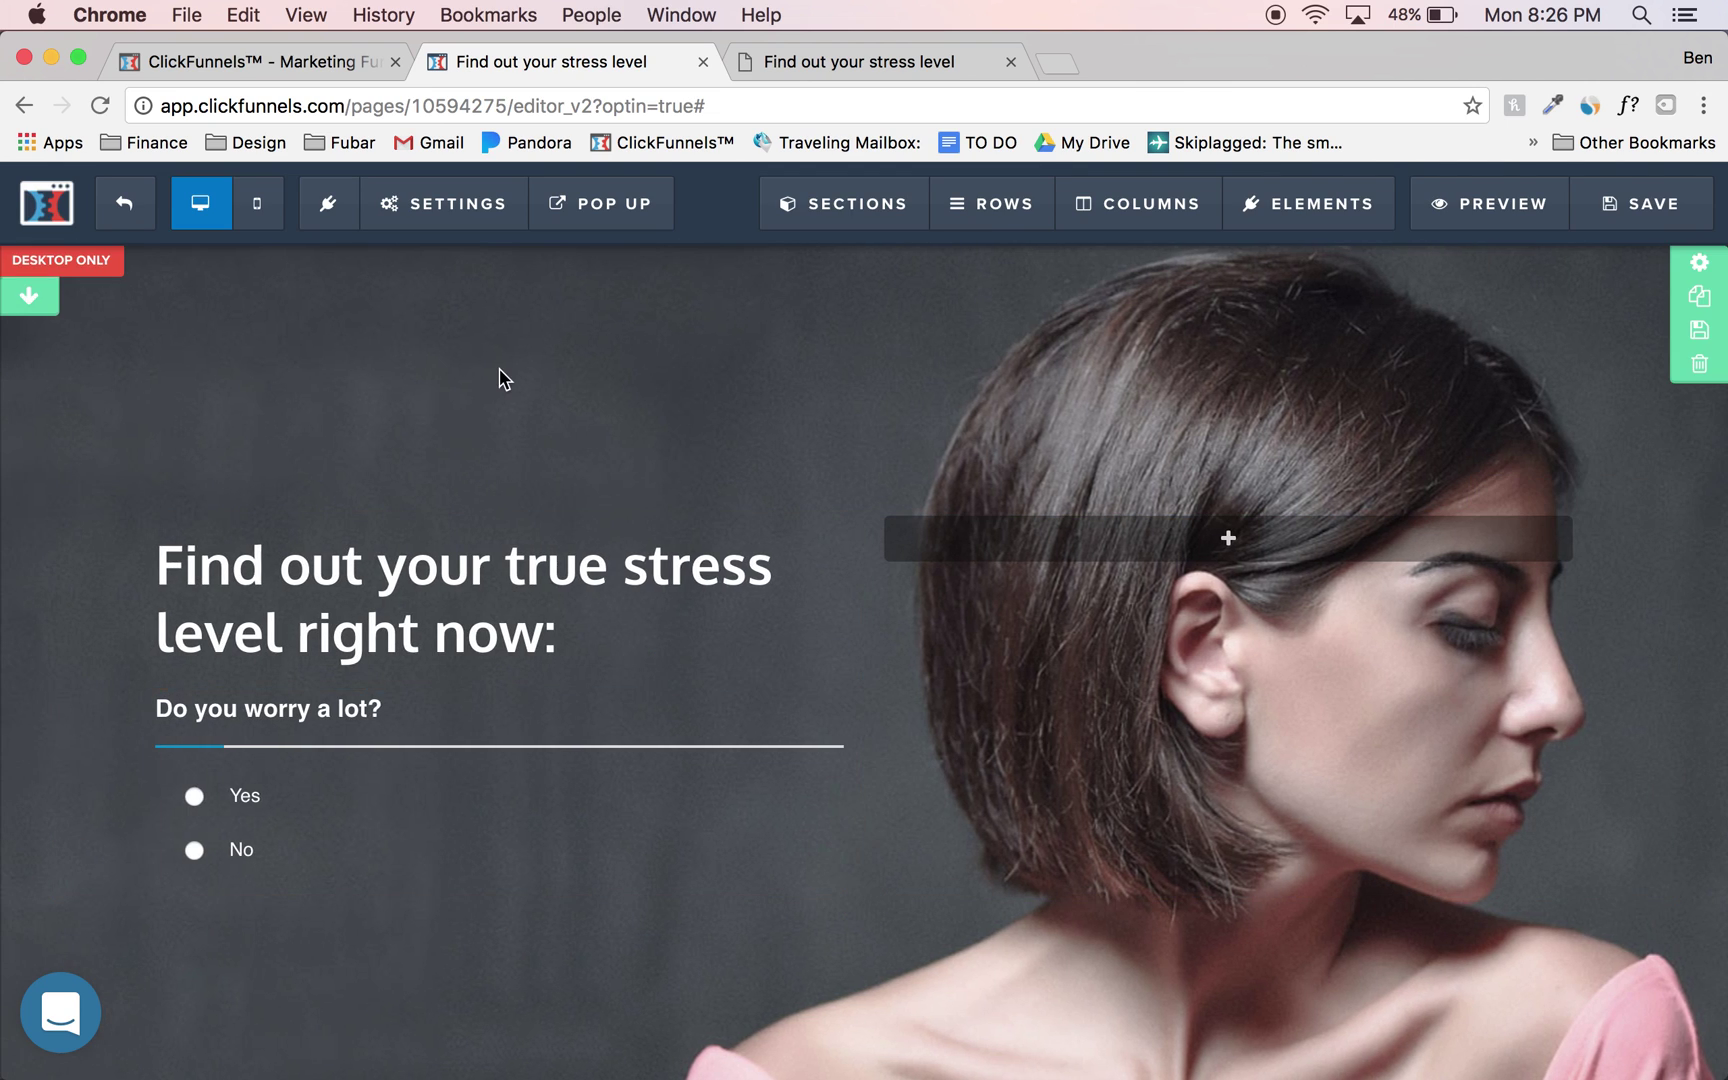
click(257, 203)
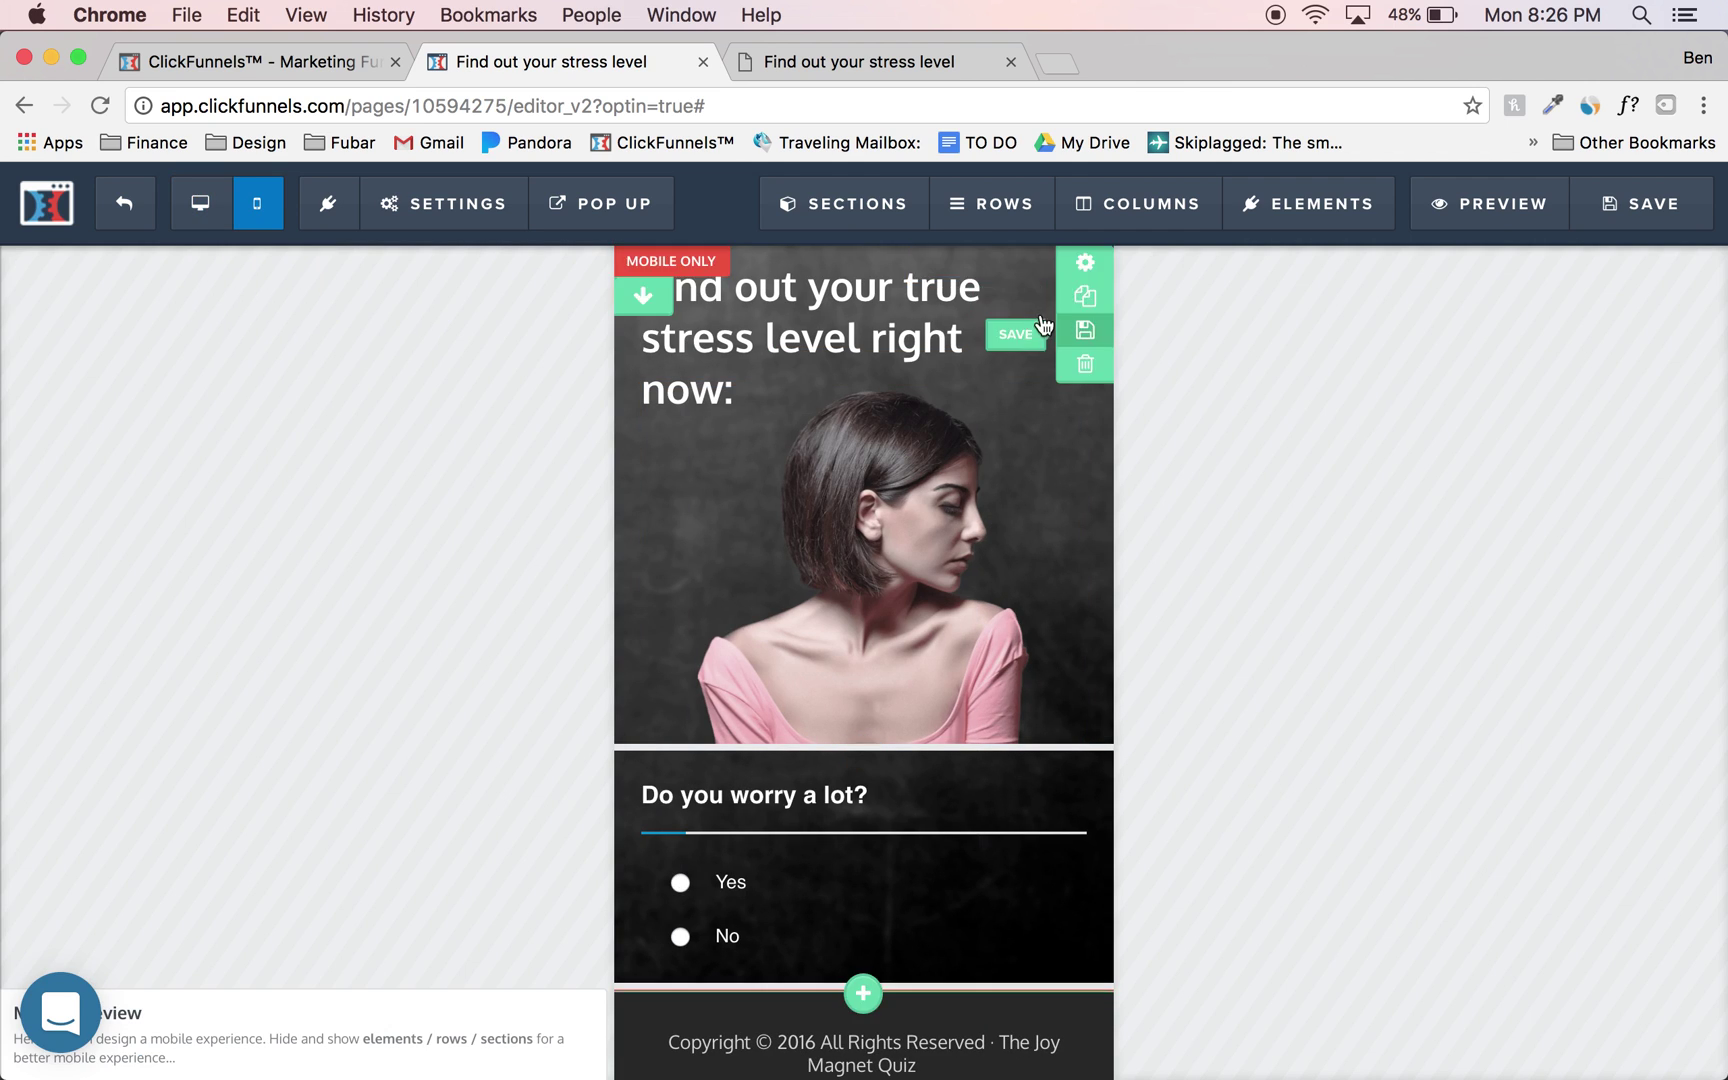